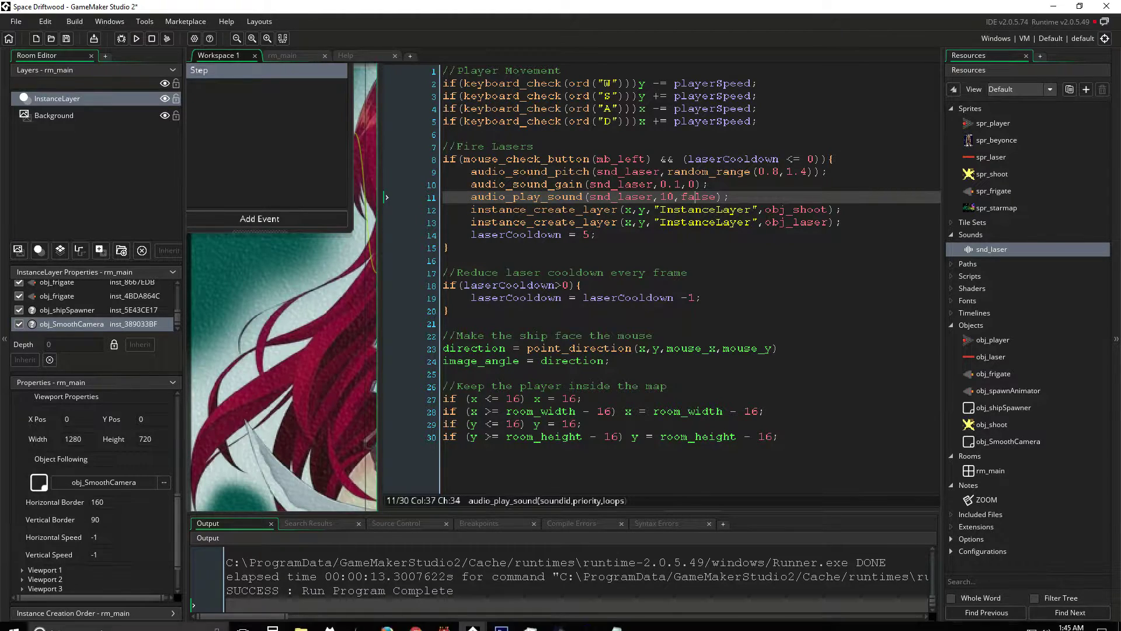
- Switch to Audacity and close the old clip with File > Close, discarding its unsaved changes
{"action": "left_click", "coordinate": [588, 619]}
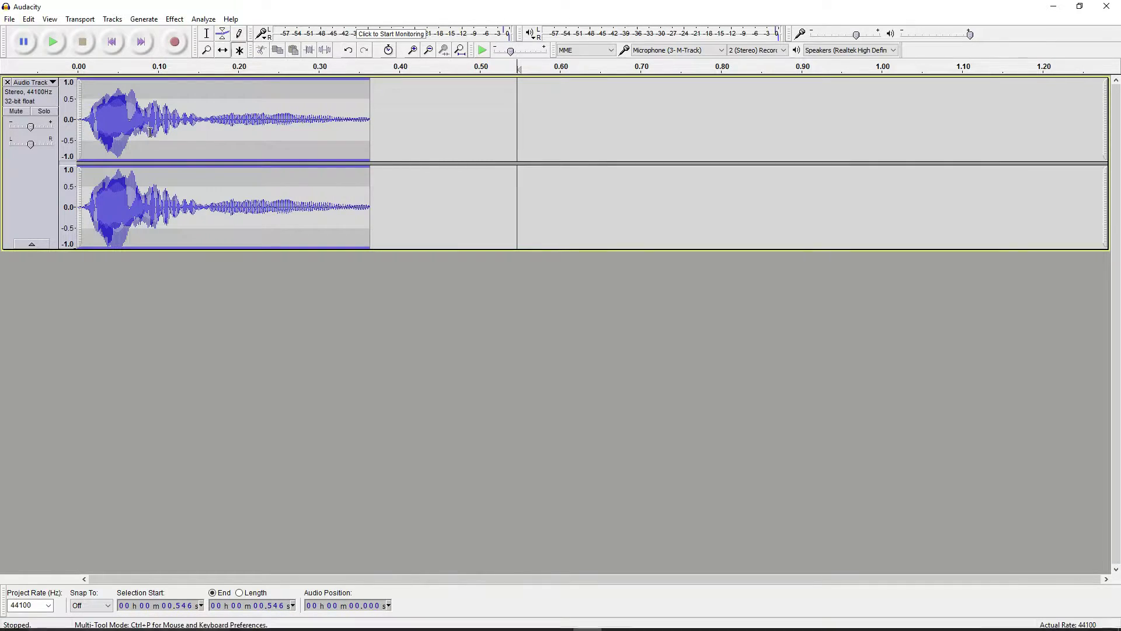
{"action": "left_click", "coordinate": [9, 19]}
{"action": "left_click", "coordinate": [34, 76]}
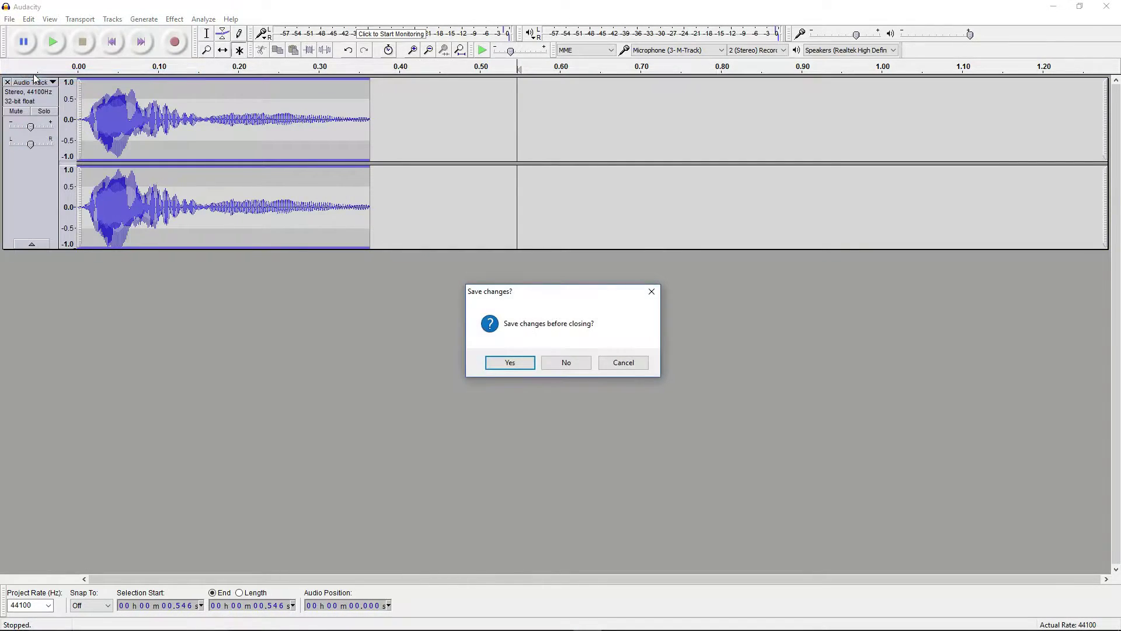
{"action": "left_click", "coordinate": [567, 363]}
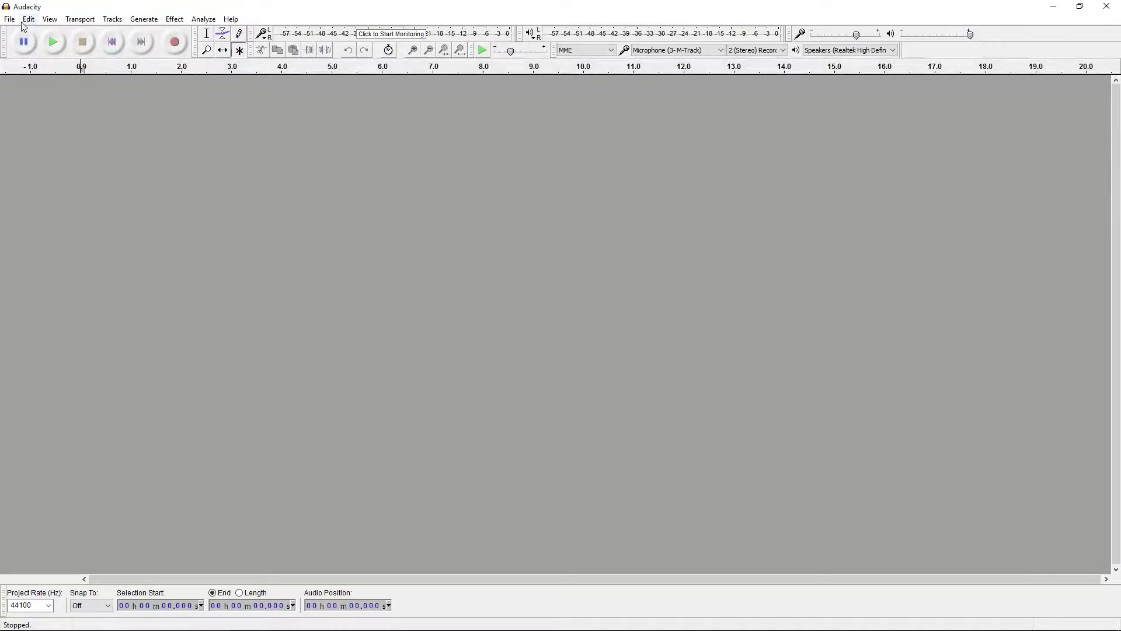
{"action": "left_click", "coordinate": [9, 19]}
{"action": "left_click", "coordinate": [46, 20]}
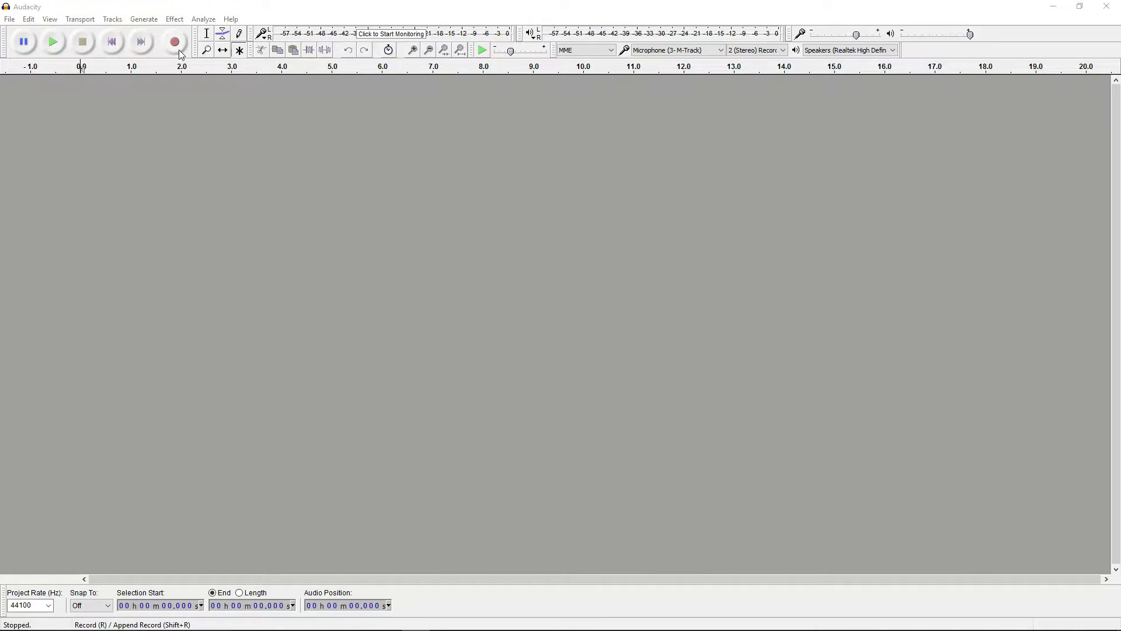
- Set the project rate to 48000 Hz and record a first take
{"action": "left_click", "coordinate": [49, 606]}
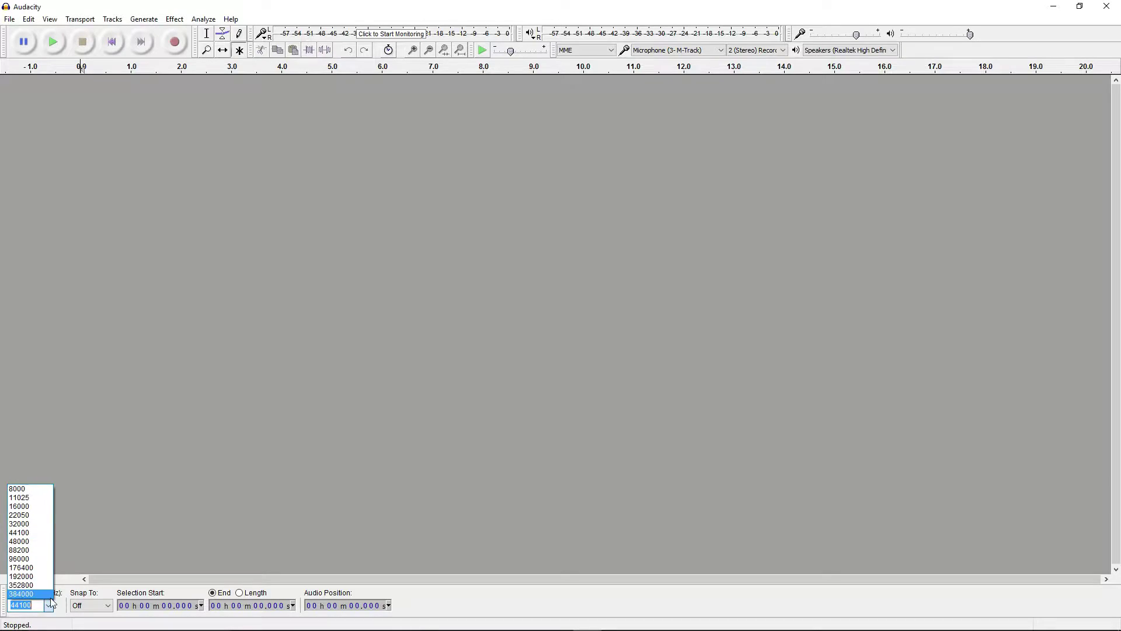
{"action": "left_click", "coordinate": [31, 548]}
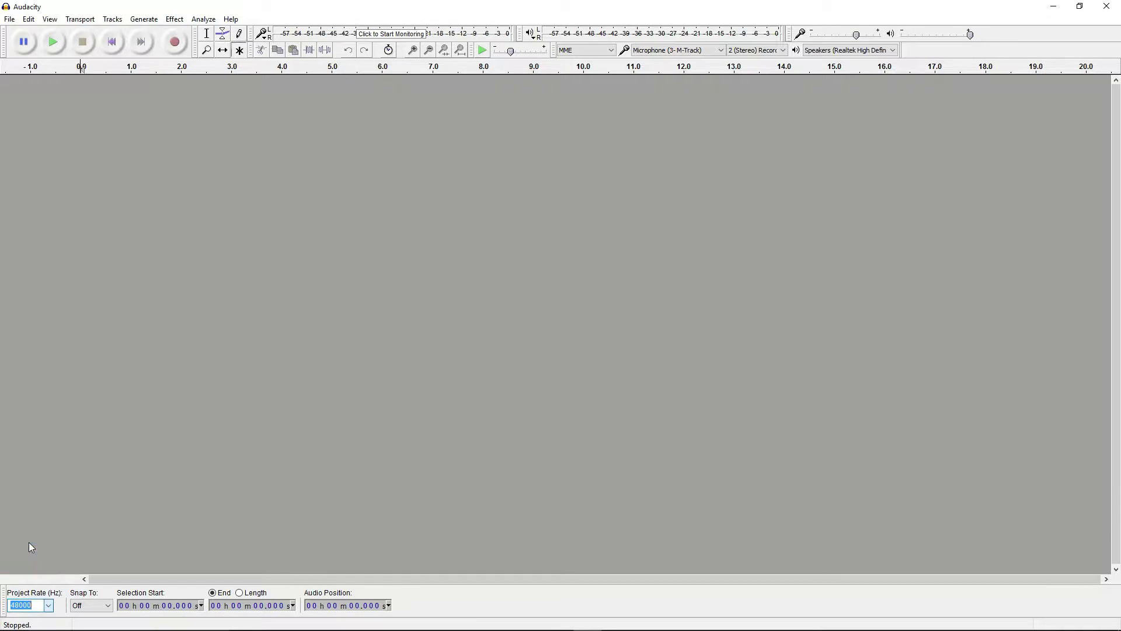
{"action": "left_click", "coordinate": [176, 51]}
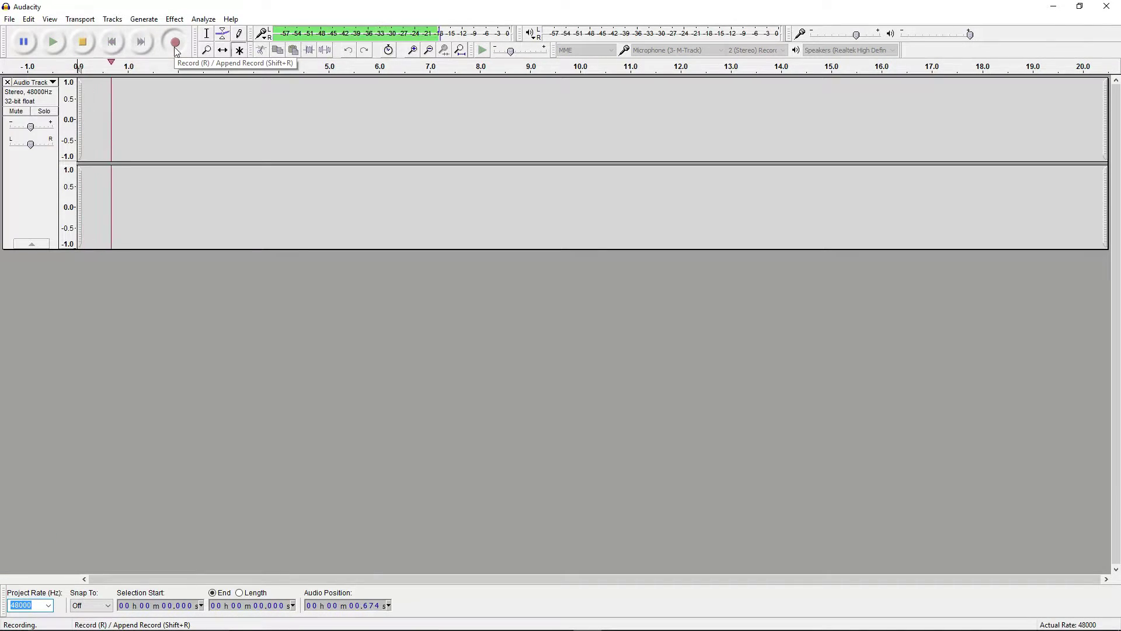
{"action": "left_click", "coordinate": [86, 46]}
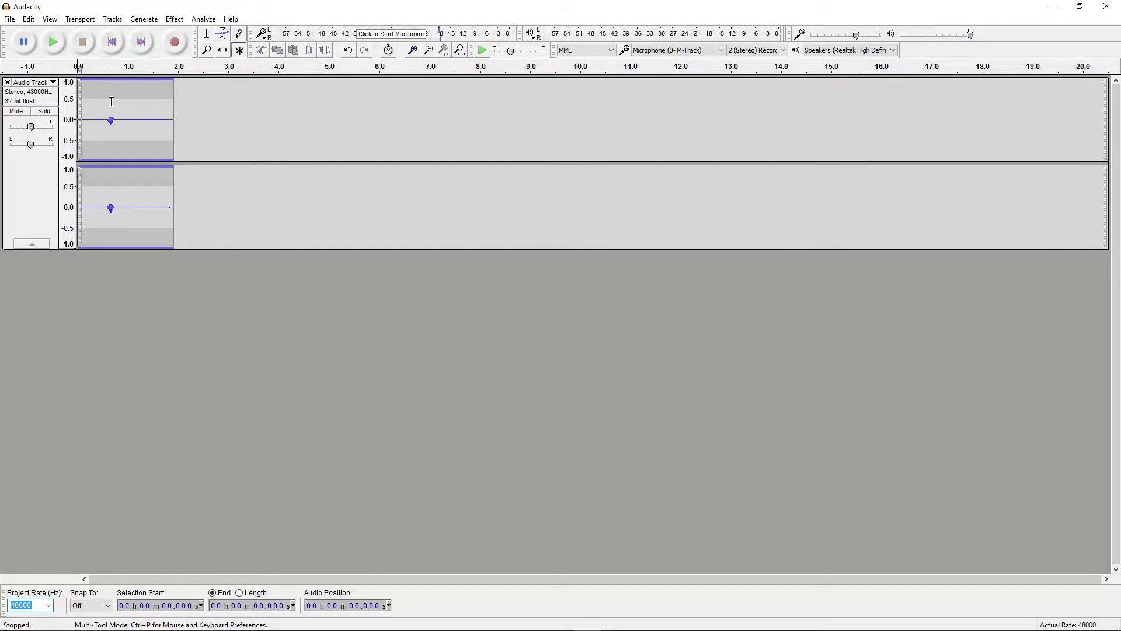
{"action": "left_click", "coordinate": [104, 119]}
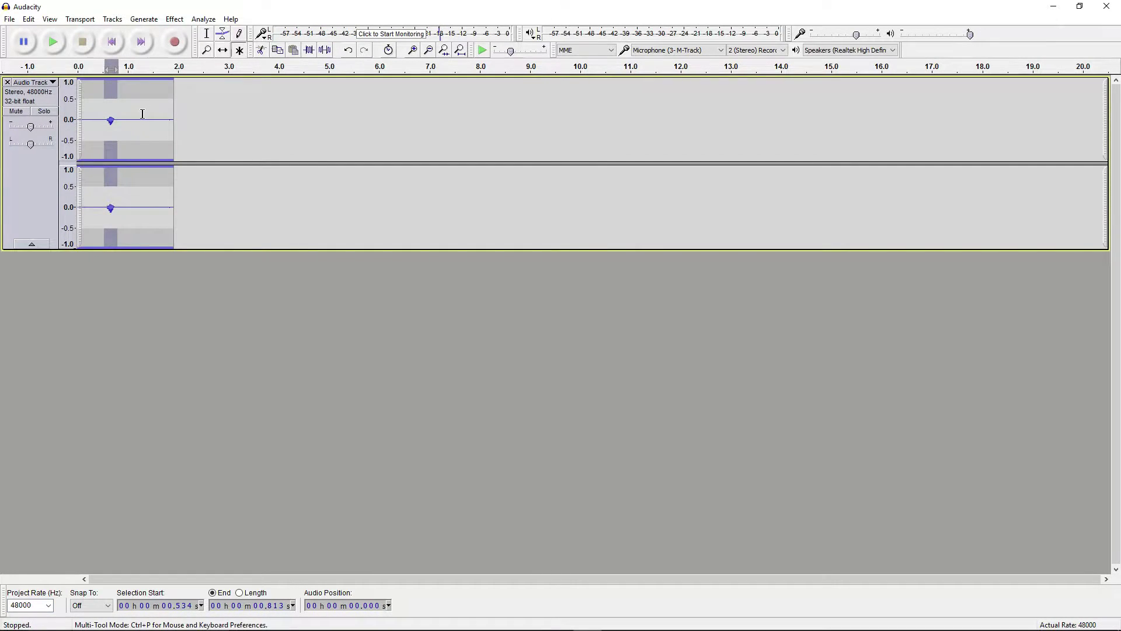
{"action": "left_click_drag", "start_coordinate": [143, 113], "coordinate": [172, 118]}
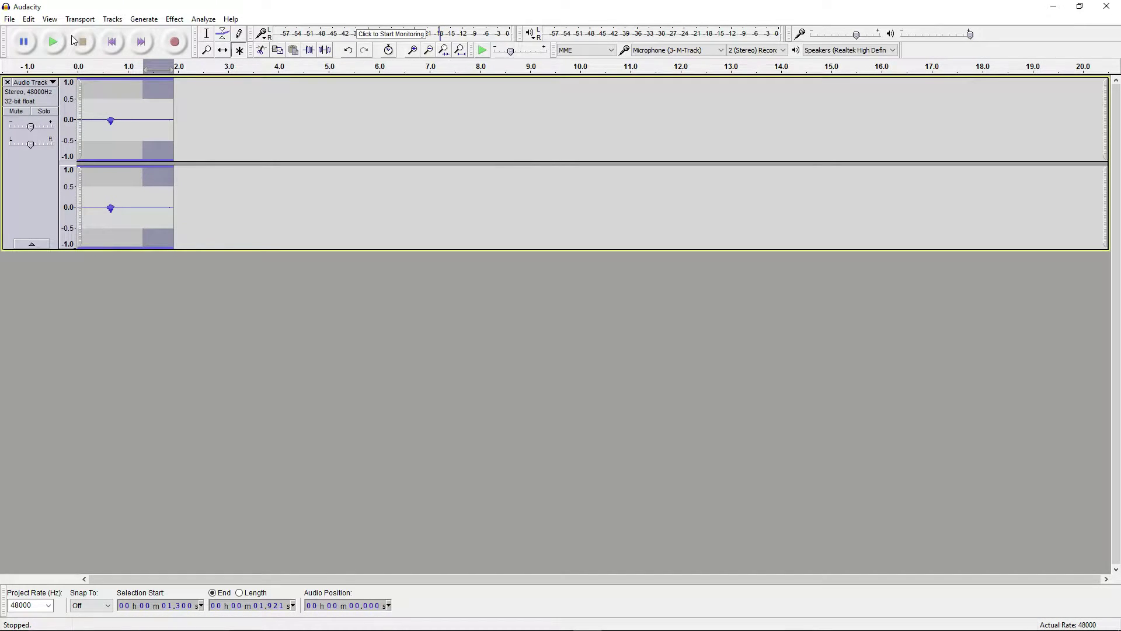
- Undo the first take and record a fresh stereo take of about 2.8 seconds
{"action": "left_click", "coordinate": [28, 19]}
{"action": "left_click", "coordinate": [46, 30]}
{"action": "left_click", "coordinate": [174, 42]}
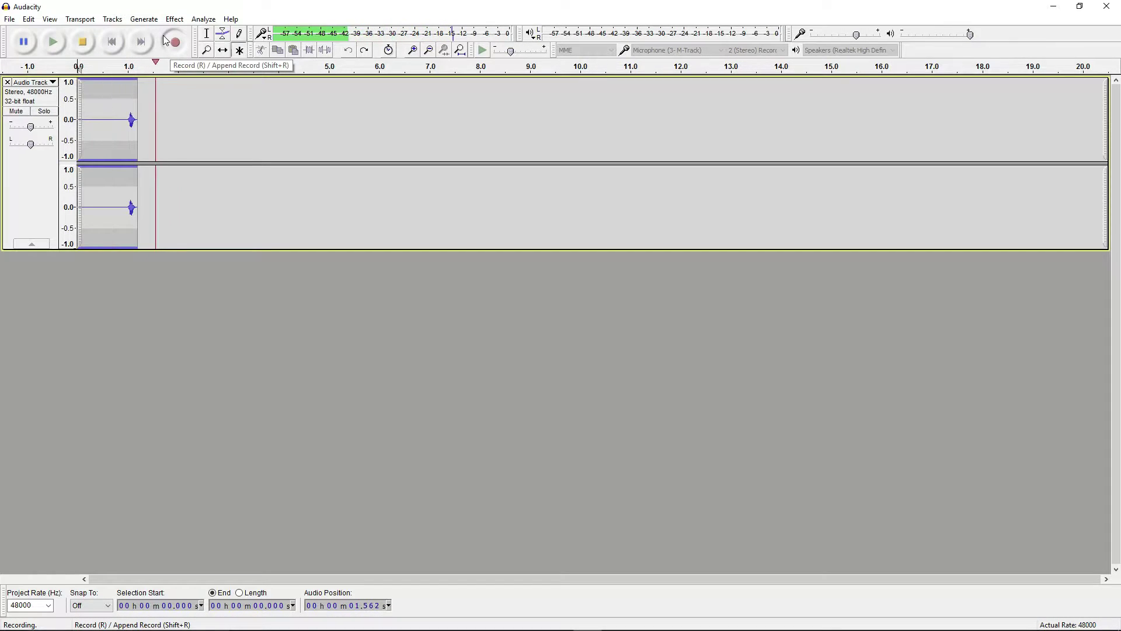
{"action": "left_click", "coordinate": [82, 42]}
{"action": "left_click_drag", "start_coordinate": [126, 111], "coordinate": [224, 125]}
{"action": "left_click", "coordinate": [156, 112]}
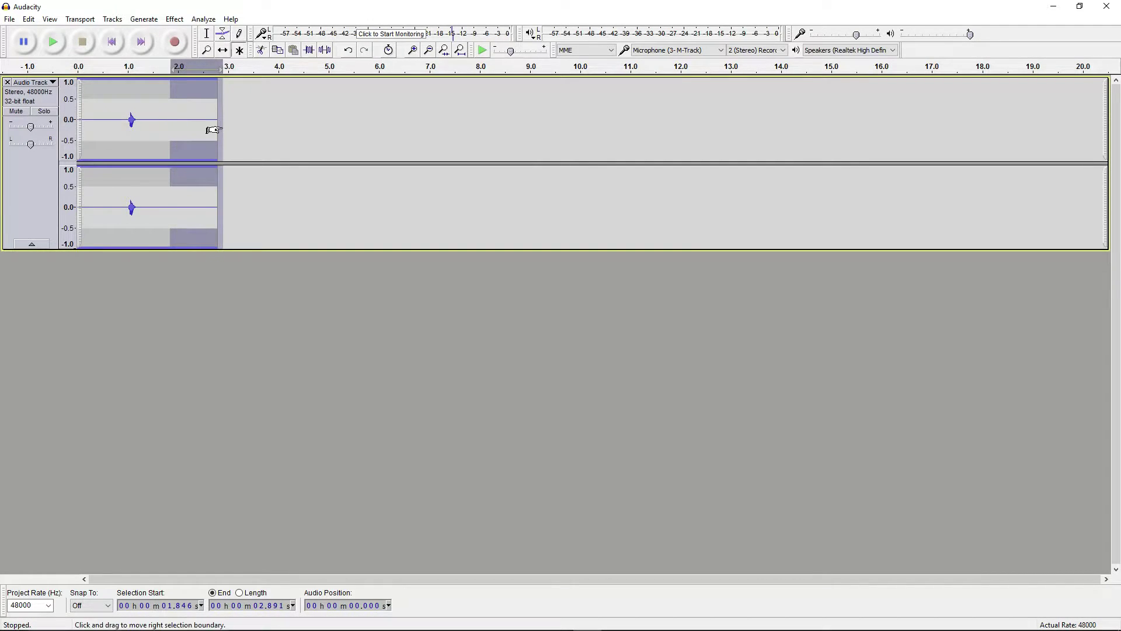
{"action": "left_click", "coordinate": [174, 18]}
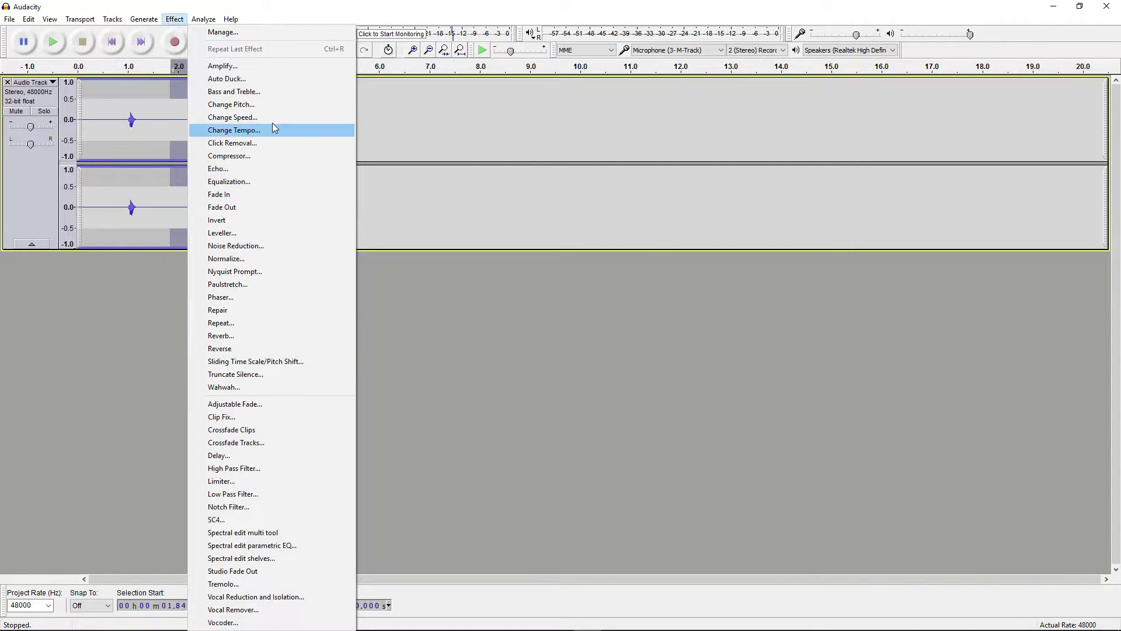
- Capture a noise profile from the silent tail, then apply Noise Reduction (9 dB, sensitivity 6.00) to the whole clip
{"action": "left_click", "coordinate": [259, 247]}
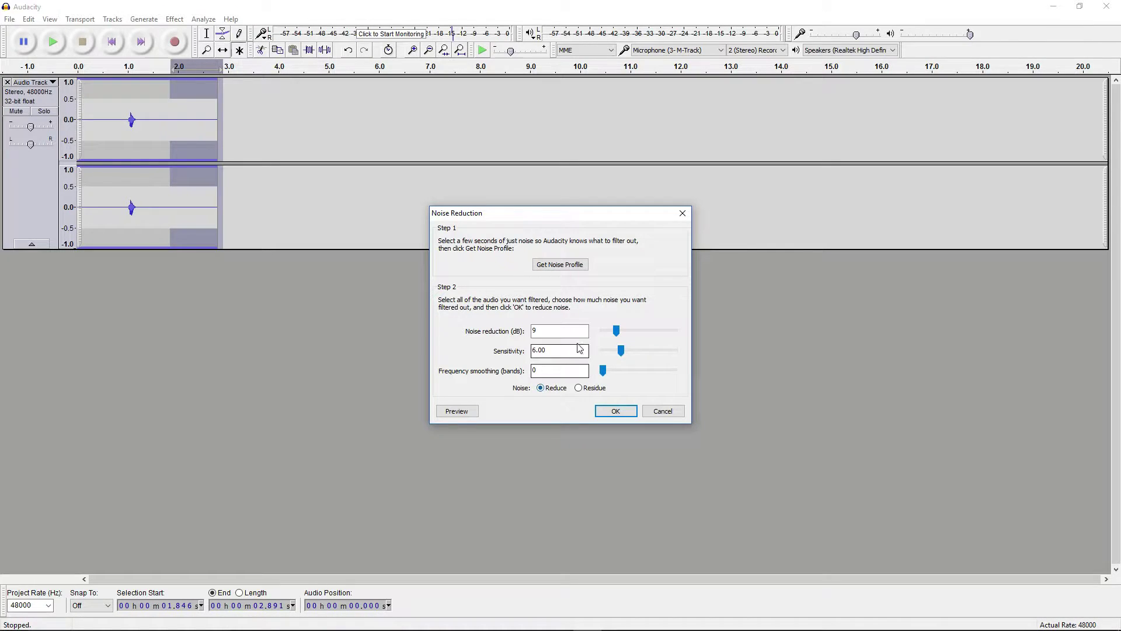
{"action": "left_click", "coordinate": [558, 266]}
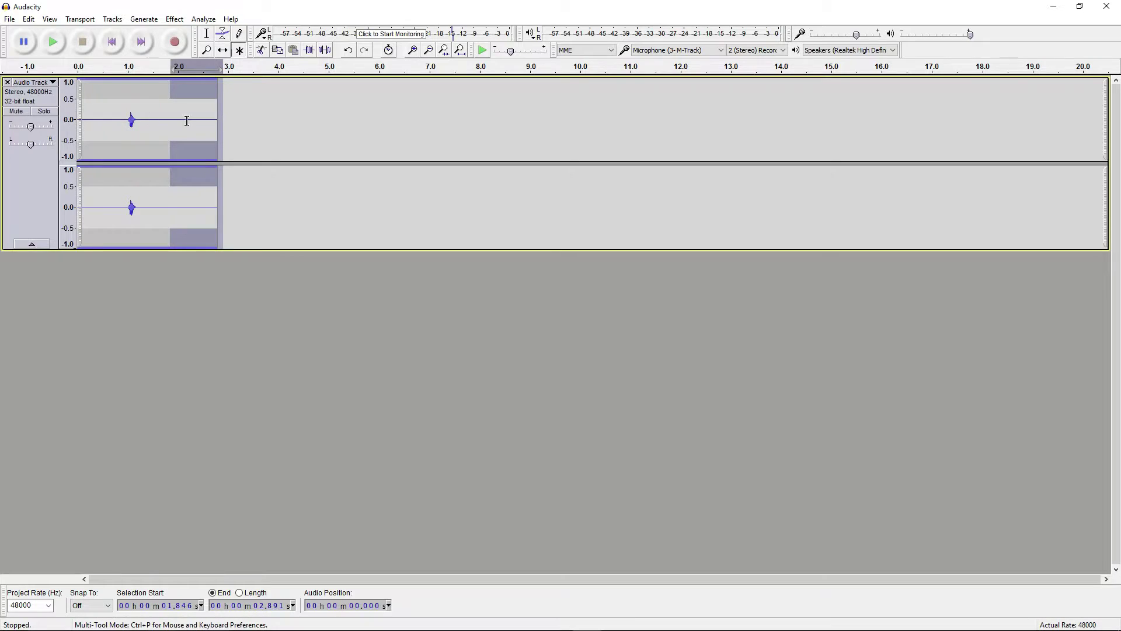
{"action": "key", "text": "ctrl+a"}
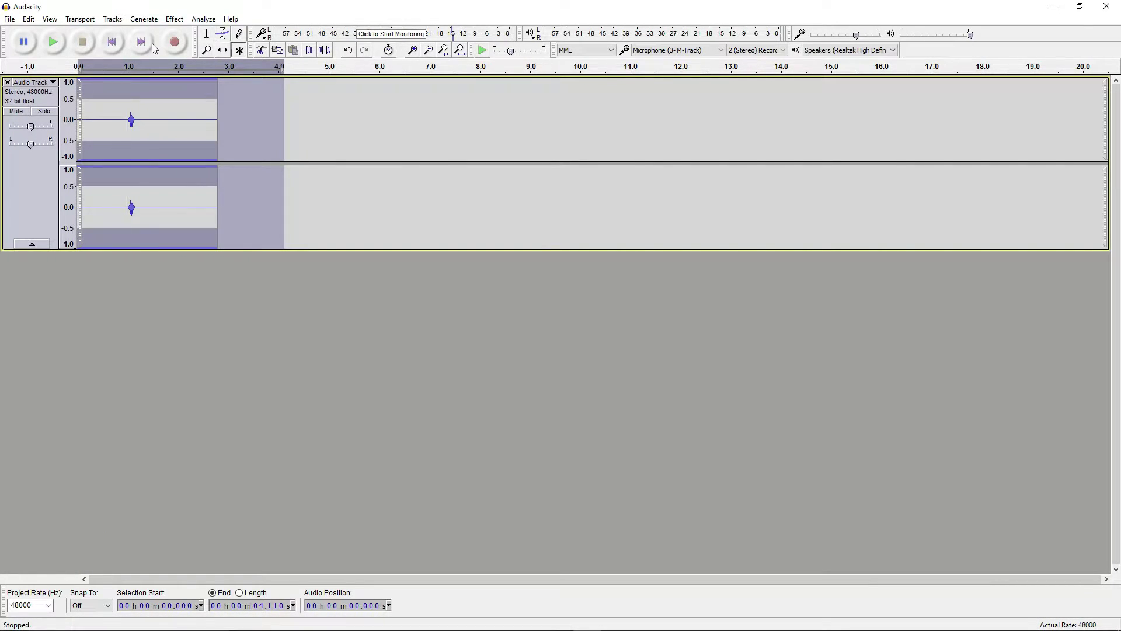
{"action": "left_click", "coordinate": [177, 20]}
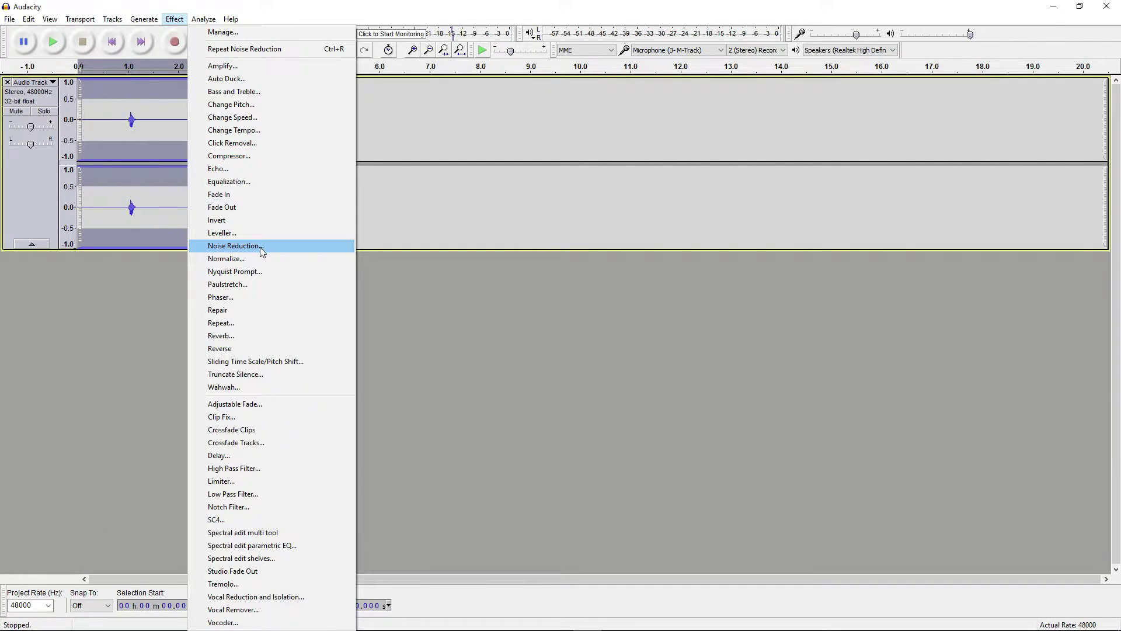
{"action": "left_click", "coordinate": [261, 248]}
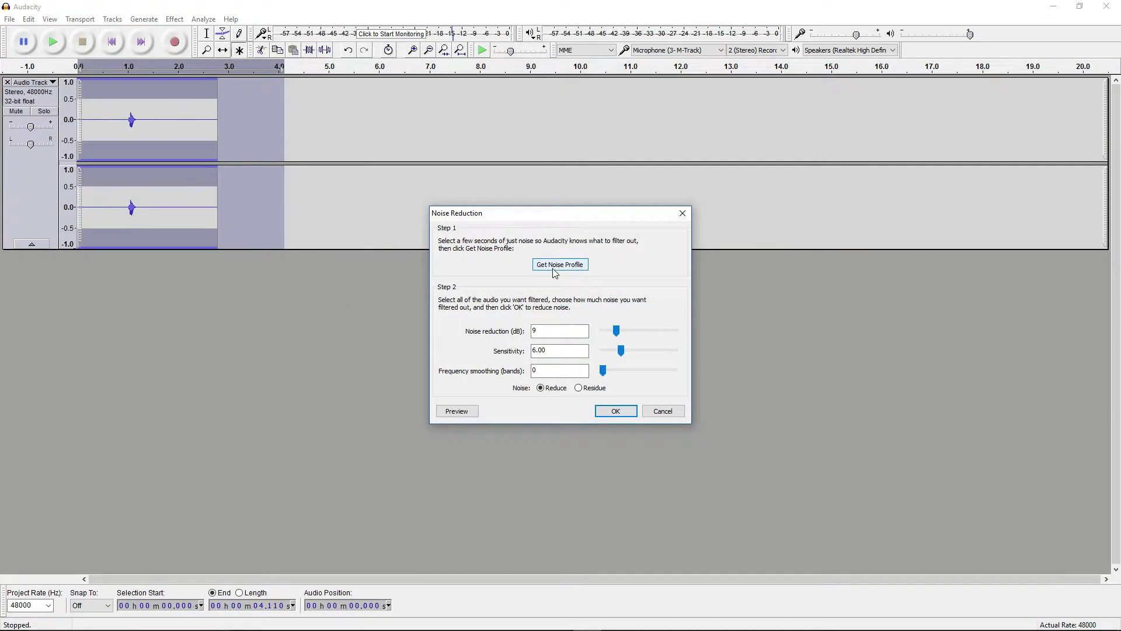
{"action": "left_click", "coordinate": [616, 412]}
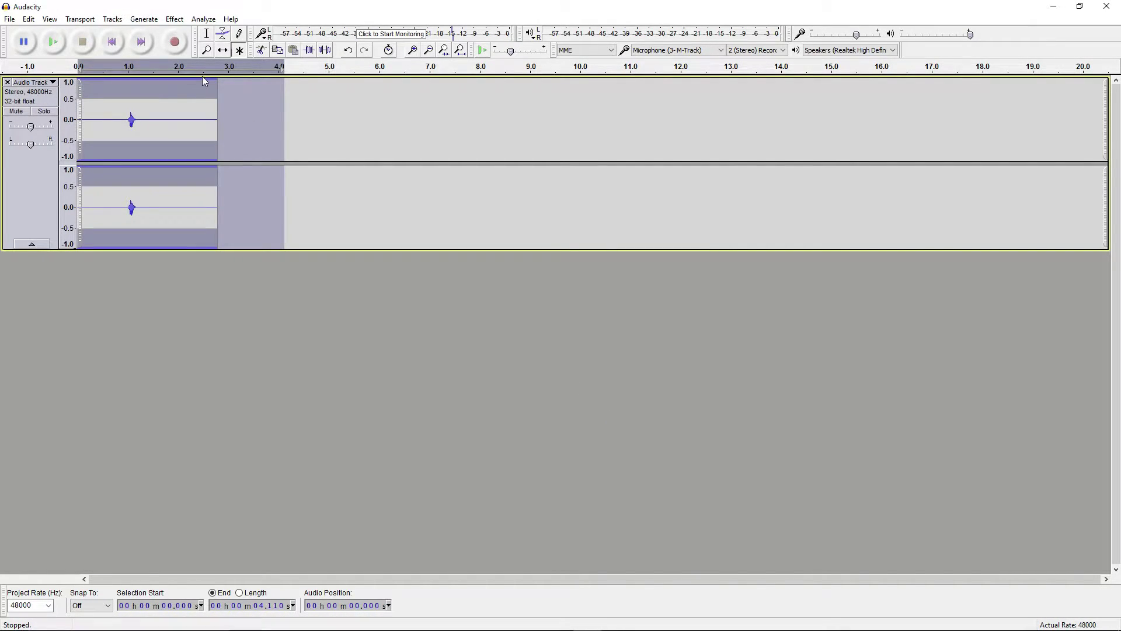
- Play back the noise-reduced recording and select the clip from 0 to 3.831 s
{"action": "scroll", "coordinate": [219, 96], "scroll_direction": "down", "scroll_amount": 1, "text": "ctrl"}
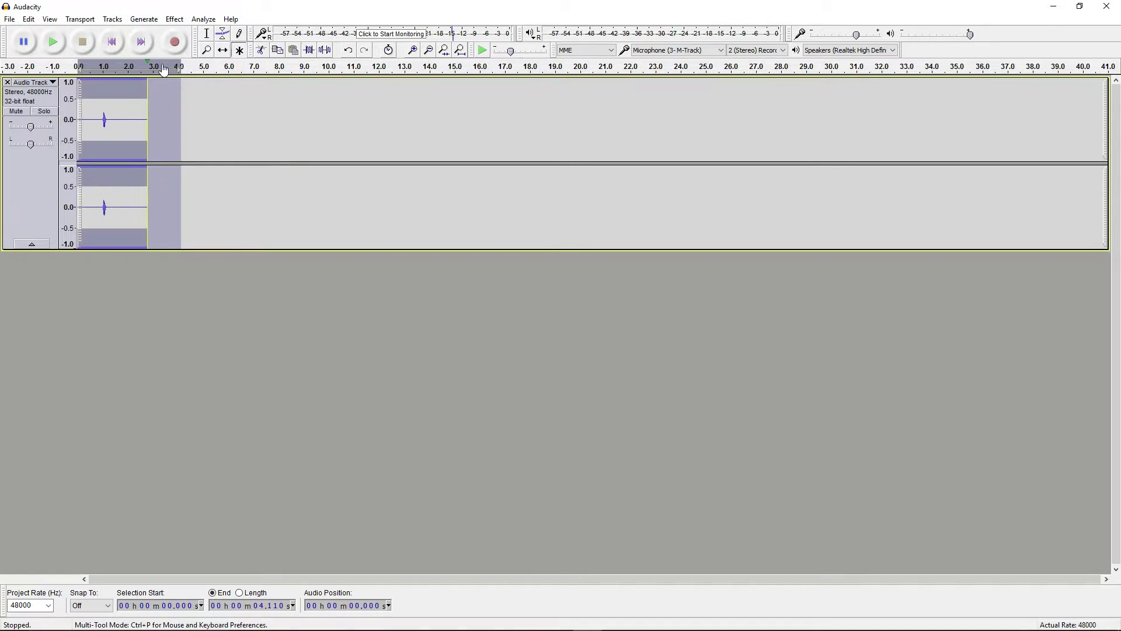
{"action": "left_click", "coordinate": [189, 71]}
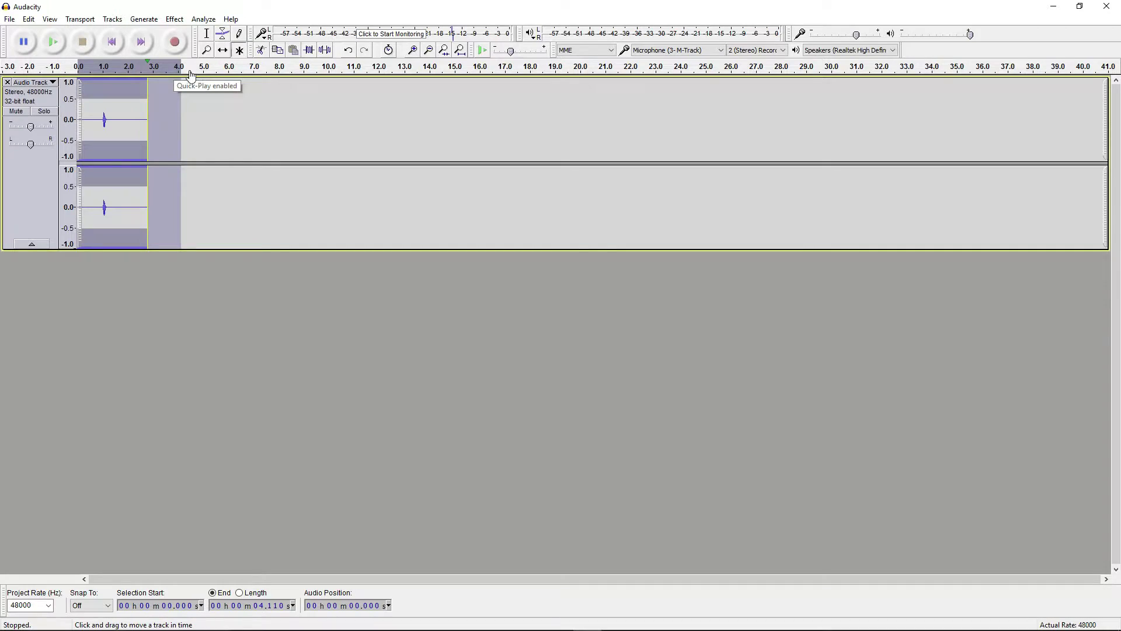
{"action": "left_click", "coordinate": [223, 134]}
{"action": "left_click_drag", "start_coordinate": [174, 128], "coordinate": [77, 85]}
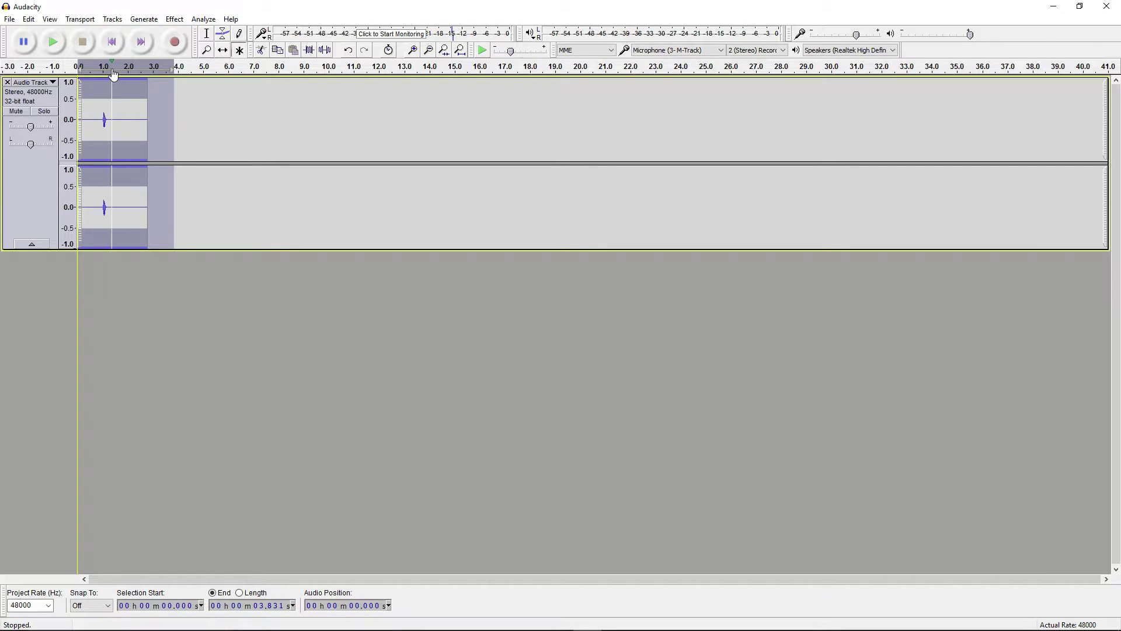
- Zoom in and select the silent tail from 1.158 s to the clip's end
{"action": "scroll", "coordinate": [119, 77], "scroll_direction": "up", "scroll_amount": 2, "text": "ctrl"}
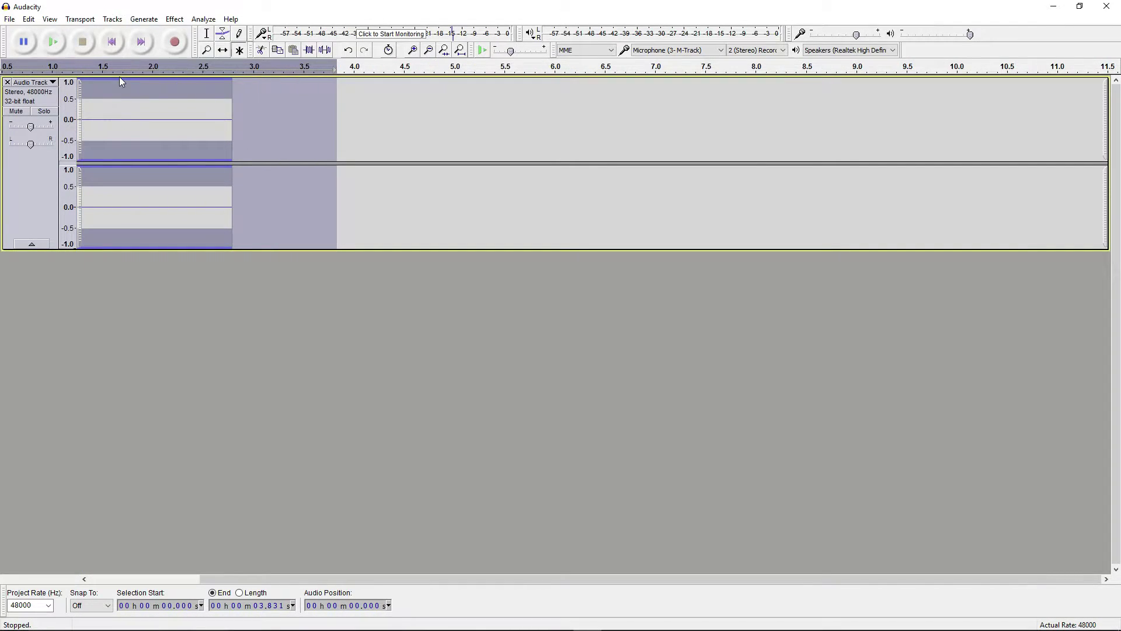
{"action": "scroll", "coordinate": [181, 121], "scroll_direction": "up", "scroll_amount": 7, "text": "ctrl"}
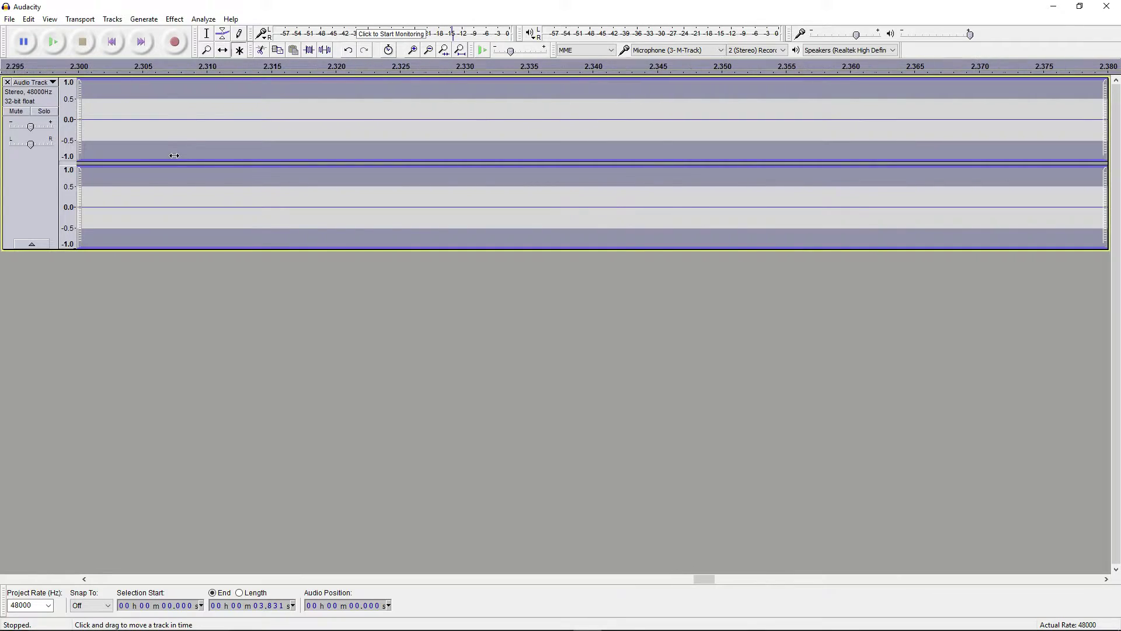
{"action": "left_click_drag", "start_coordinate": [693, 578], "coordinate": [408, 548]}
{"action": "scroll", "coordinate": [425, 359], "scroll_direction": "down", "scroll_amount": 6, "text": "ctrl"}
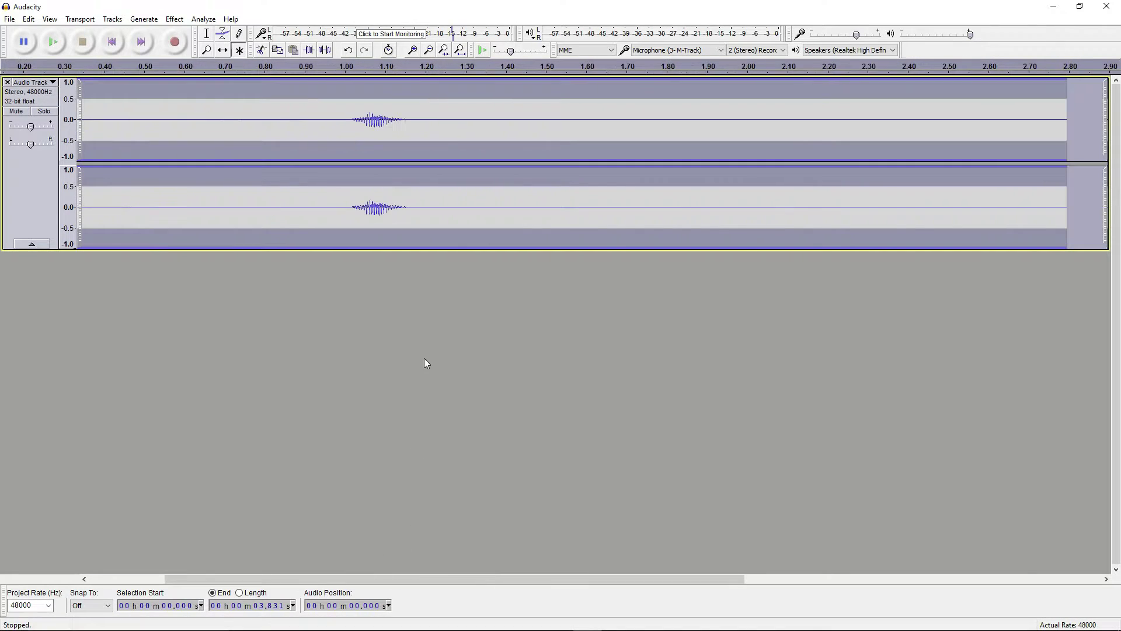
{"action": "scroll", "coordinate": [423, 363], "scroll_direction": "up", "scroll_amount": 1, "text": "ctrl"}
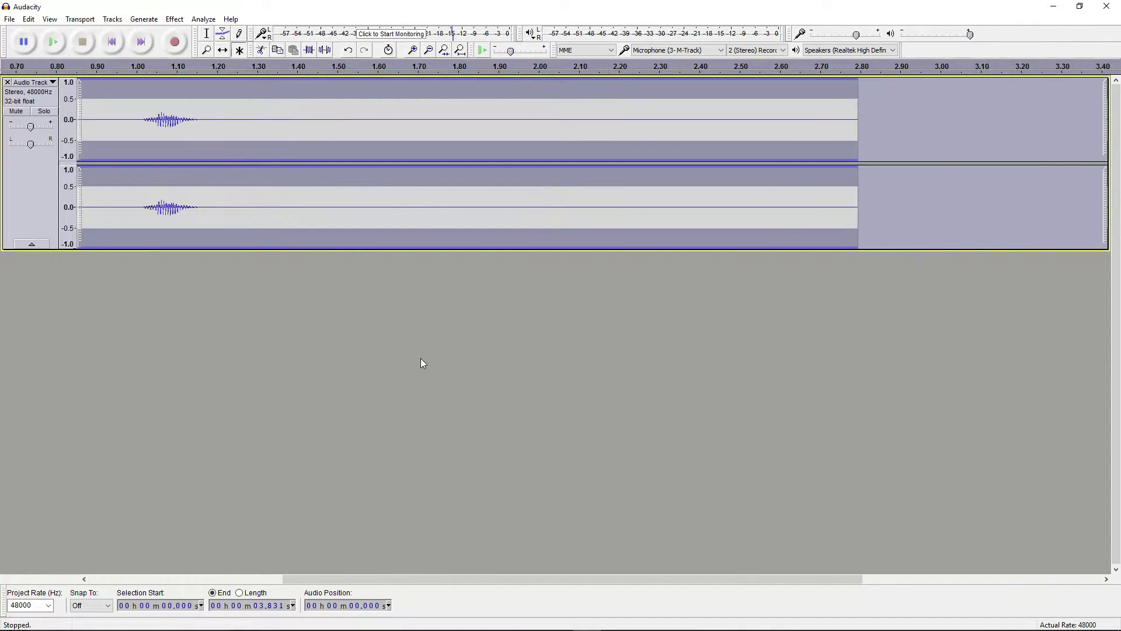
{"action": "left_click_drag", "start_coordinate": [447, 578], "coordinate": [313, 578]}
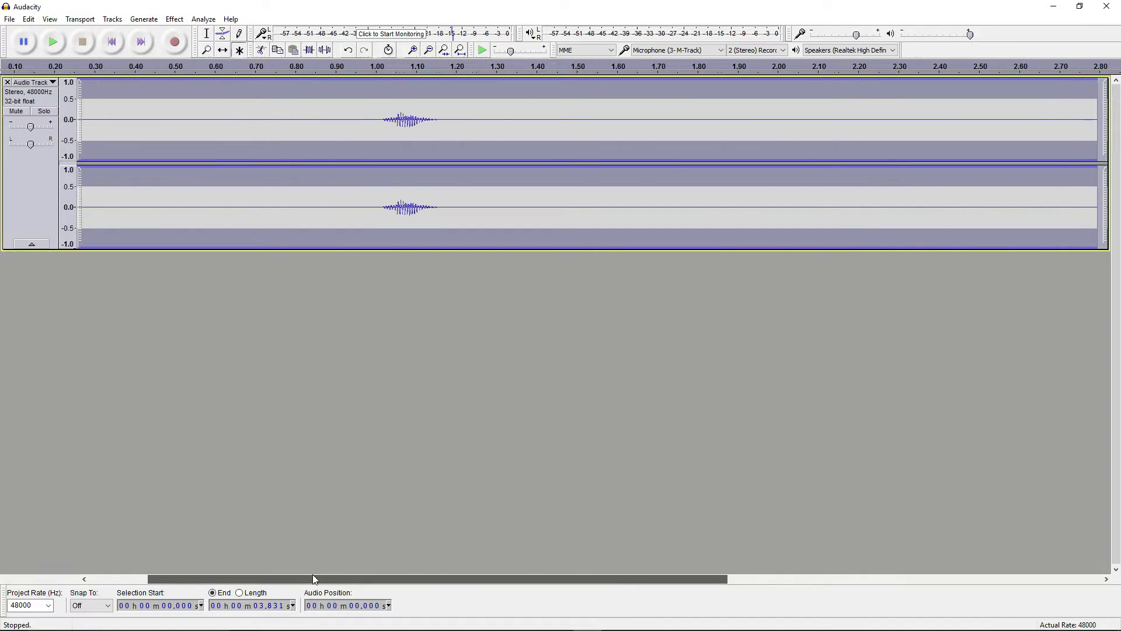
{"action": "left_click_drag", "start_coordinate": [444, 129], "coordinate": [1104, 138]}
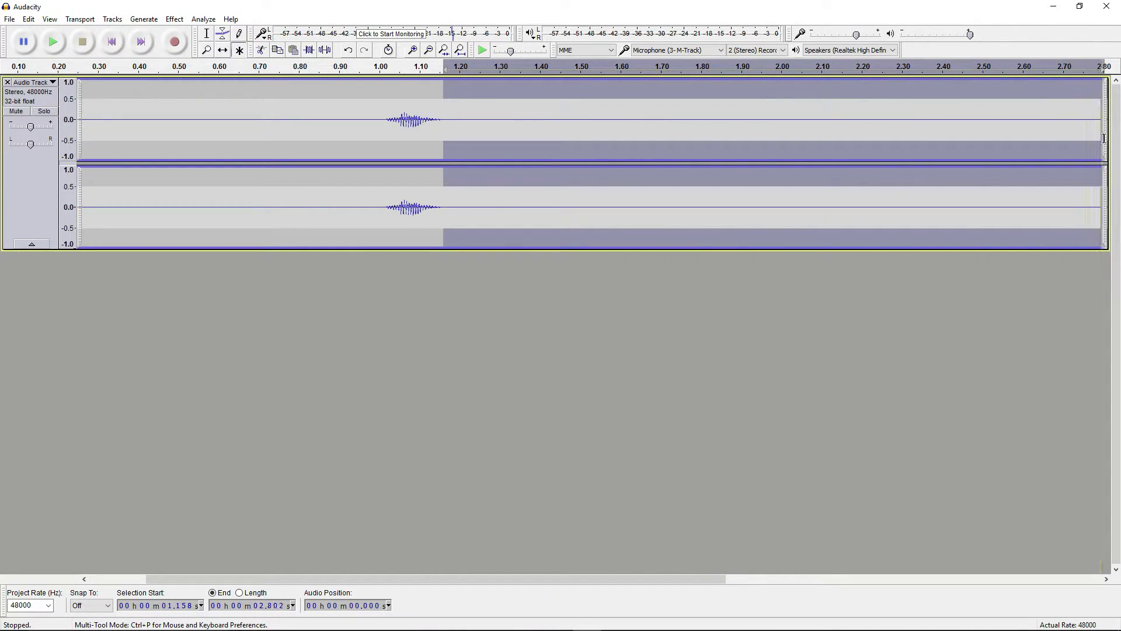
- Delete the silent tail, remove a stray envelope point, and play the result
{"action": "key", "text": "Delete"}
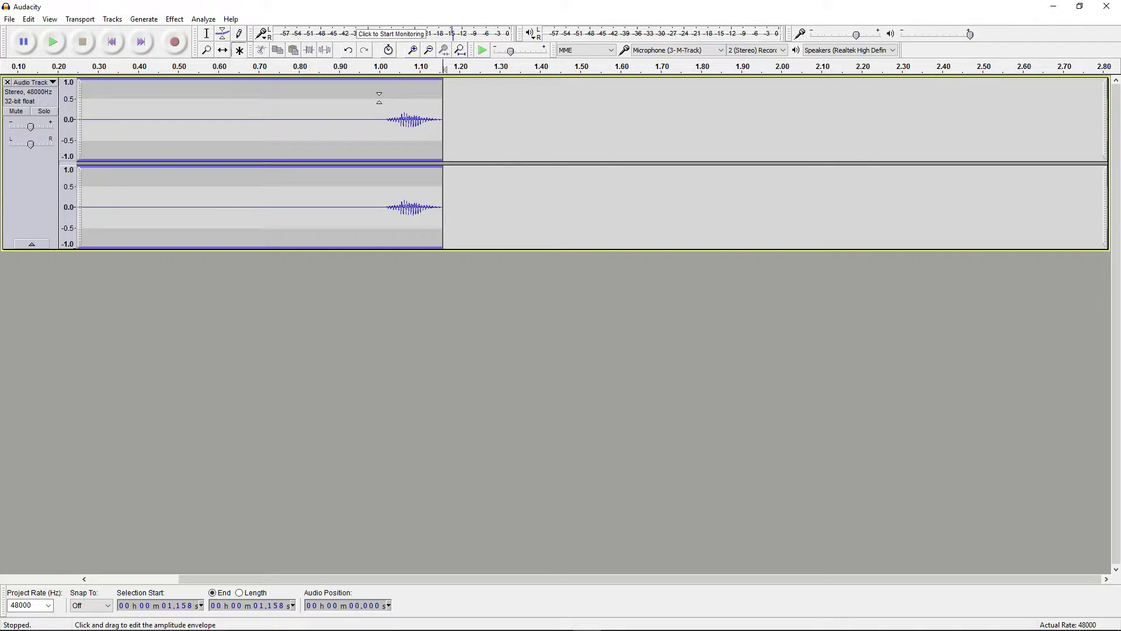
{"action": "mouse_move", "coordinate": [379, 99]}
{"action": "left_mouse_down"}
{"action": "mouse_move", "coordinate": [377, 66]}
{"action": "mouse_move", "coordinate": [376, 85]}
{"action": "left_mouse_up"}
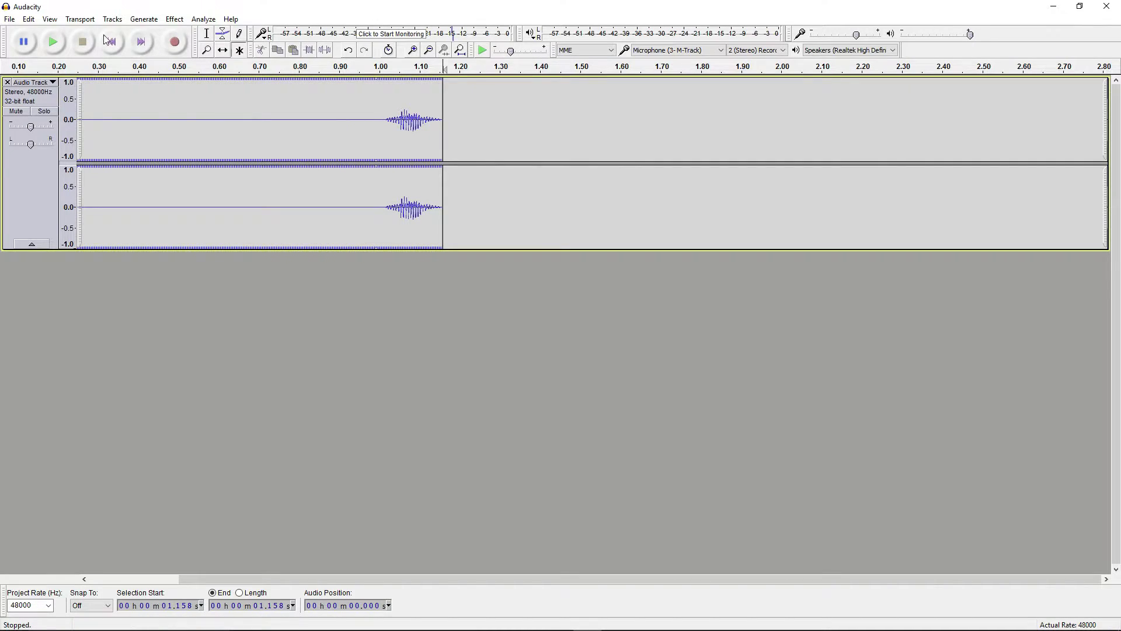
{"action": "left_click", "coordinate": [63, 47]}
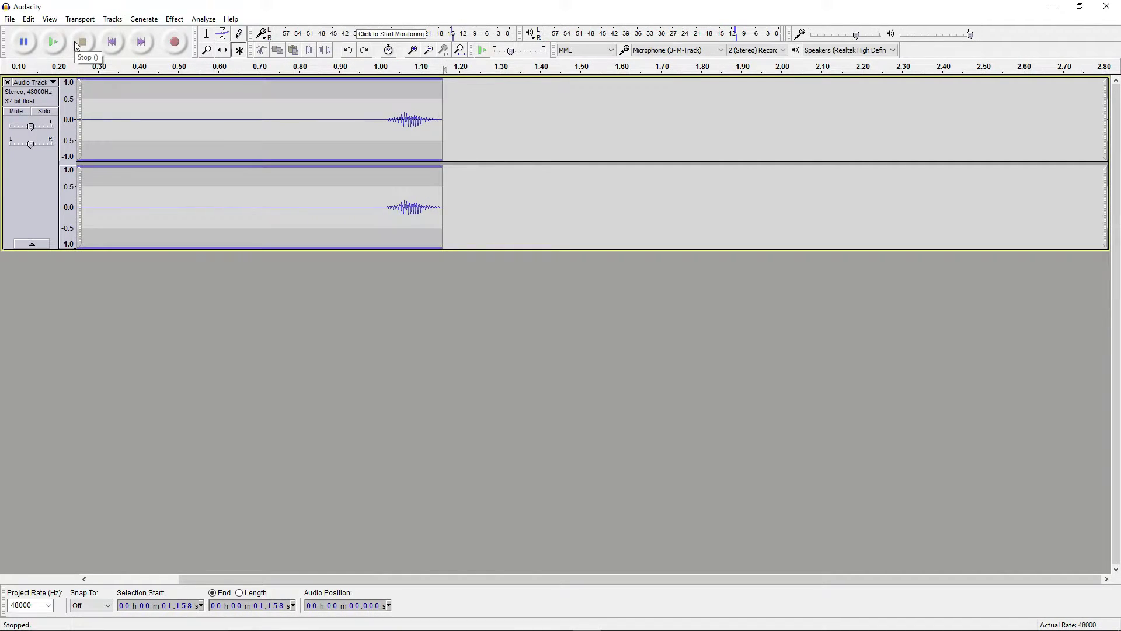
- Select the silent lead-in before the sound, delete it, and play the trimmed clip
{"action": "left_click_drag", "start_coordinate": [380, 93], "coordinate": [251, 86]}
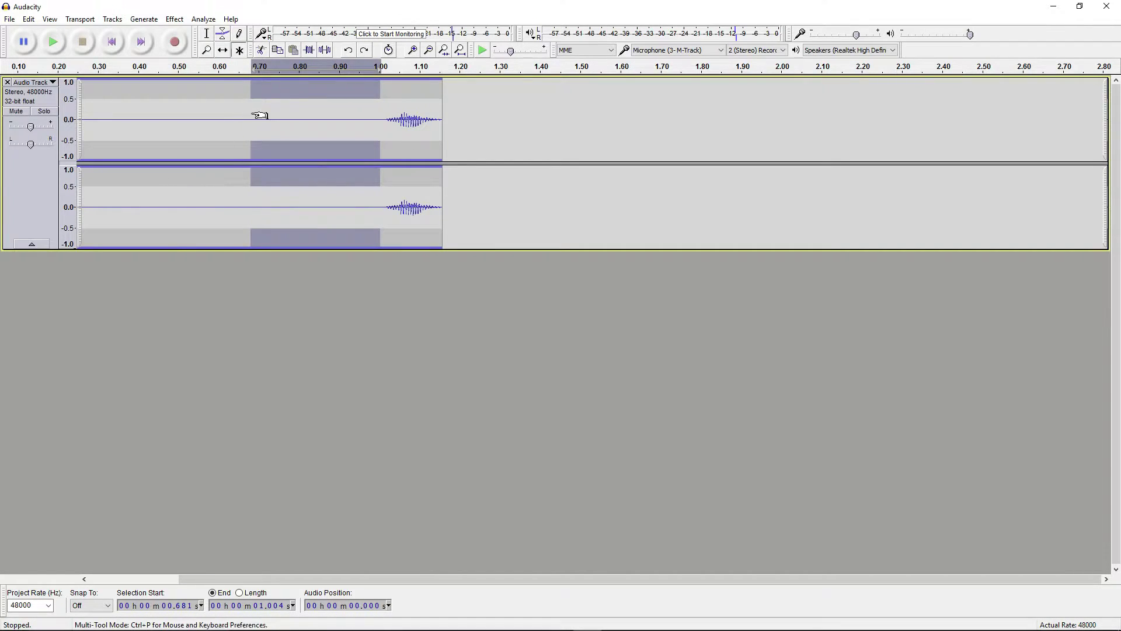
{"action": "left_click", "coordinate": [570, 91]}
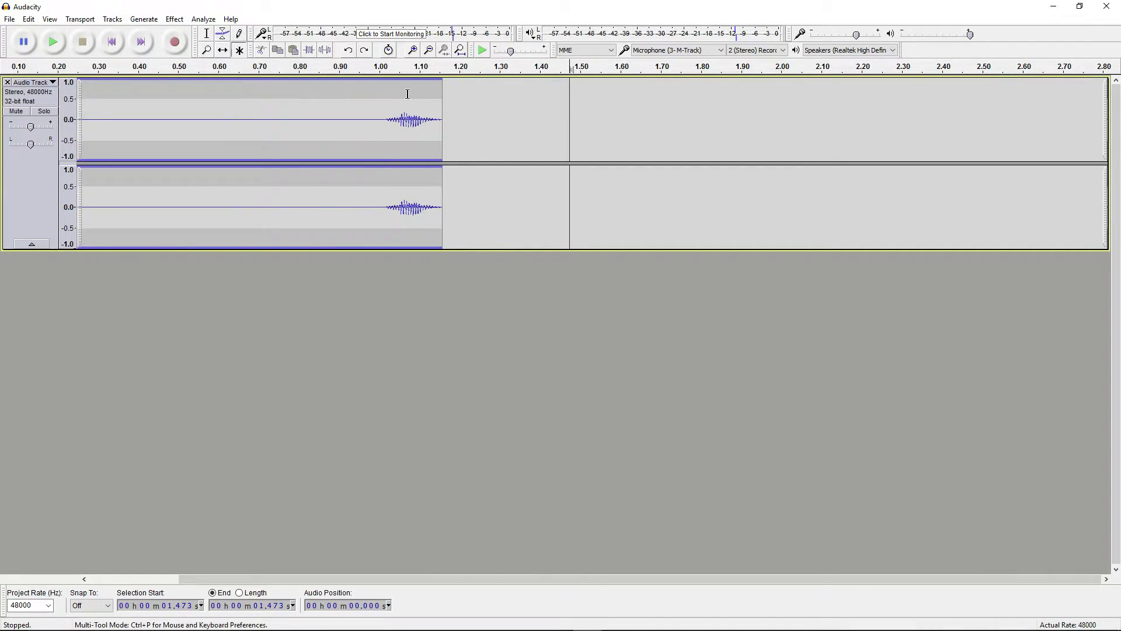
{"action": "left_click_drag", "start_coordinate": [382, 92], "coordinate": [79, 93]}
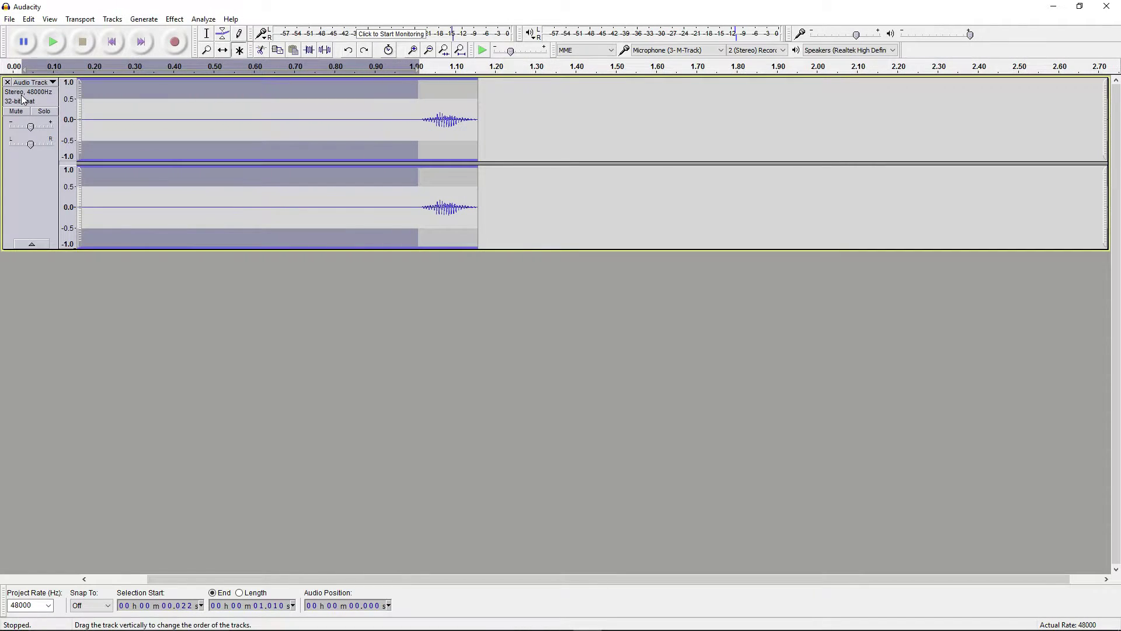
{"action": "left_click", "coordinate": [635, 135]}
{"action": "left_click_drag", "start_coordinate": [383, 583], "coordinate": [326, 584]}
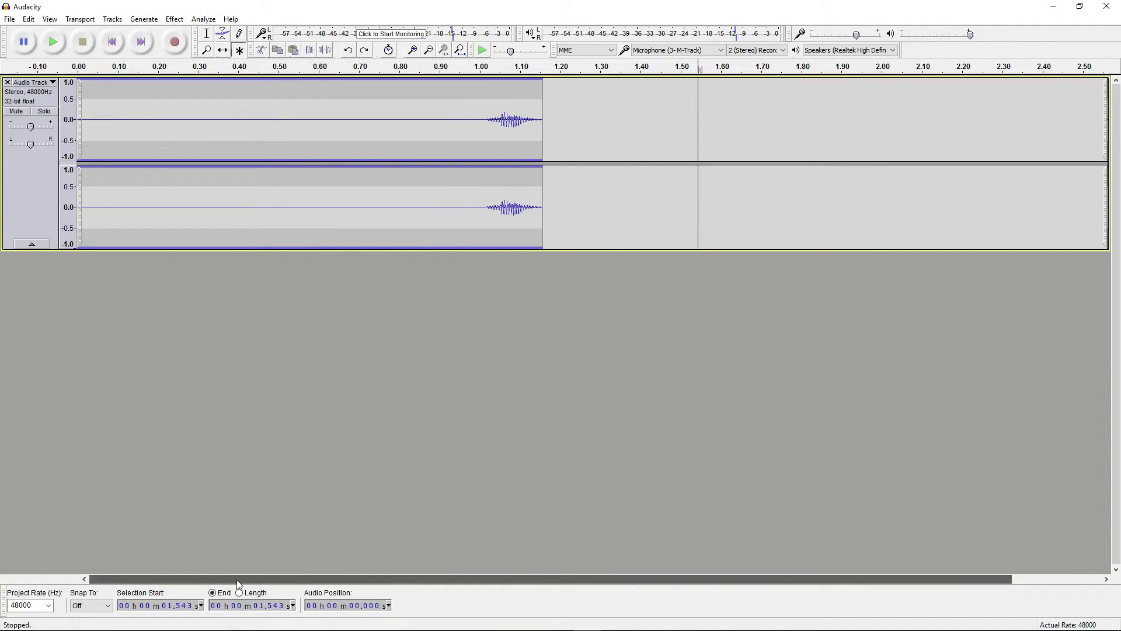
{"action": "left_click_drag", "start_coordinate": [479, 90], "coordinate": [77, 97]}
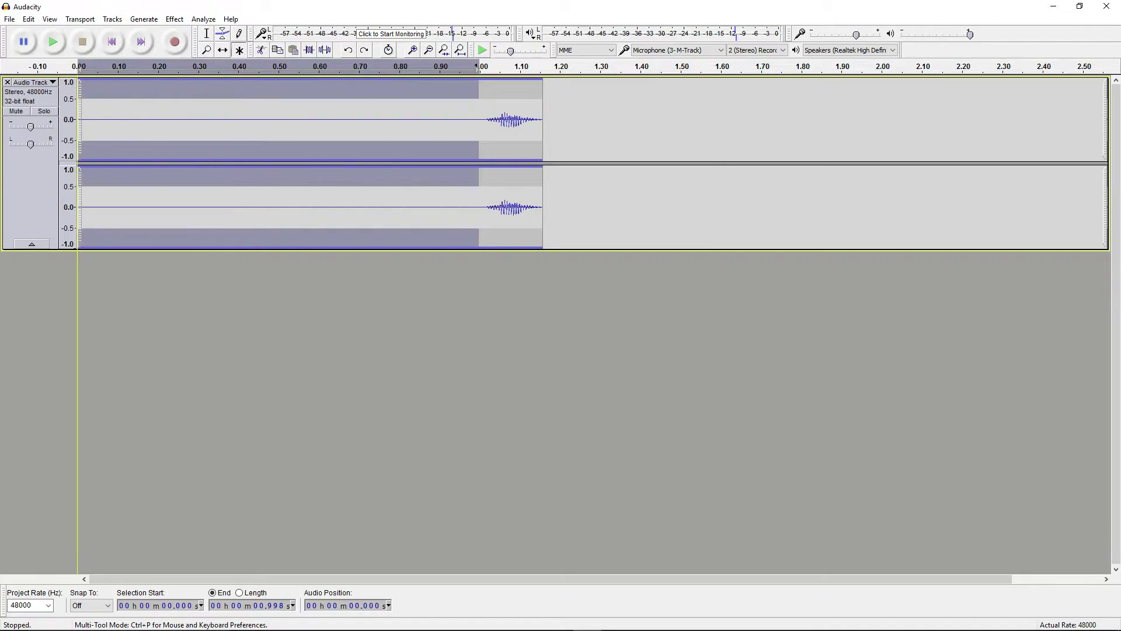
{"action": "key", "text": "Delete"}
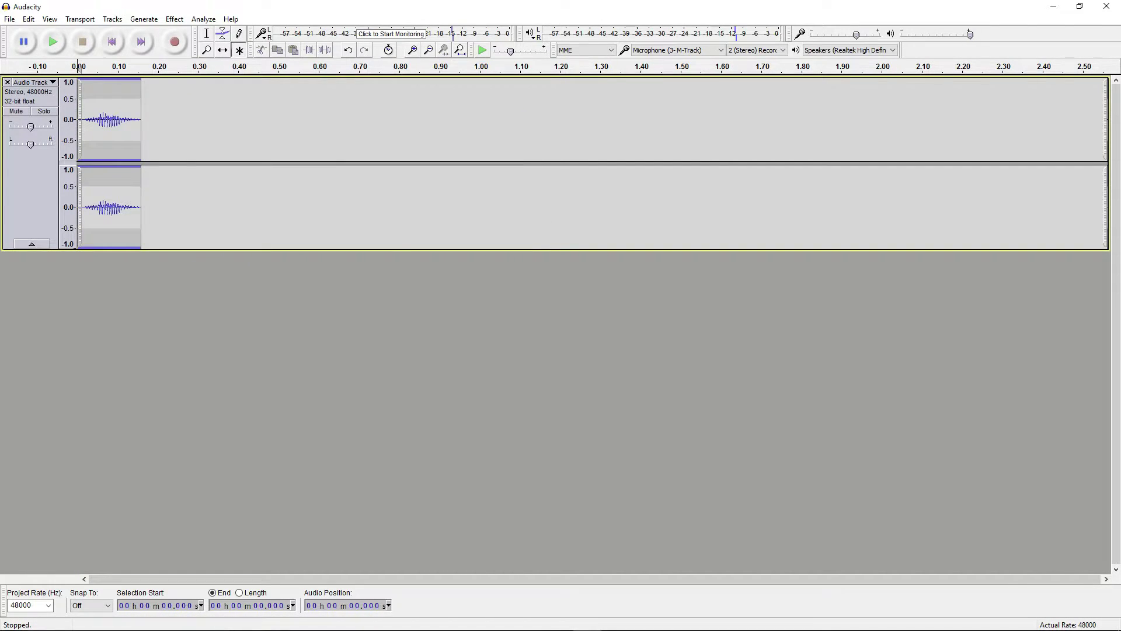
{"action": "left_click", "coordinate": [52, 42]}
- Select the whole trimmed 0.15-second clip
{"action": "left_click", "coordinate": [143, 19]}
{"action": "mouse_move", "coordinate": [180, 20]}
{"action": "left_click", "coordinate": [91, 93]}
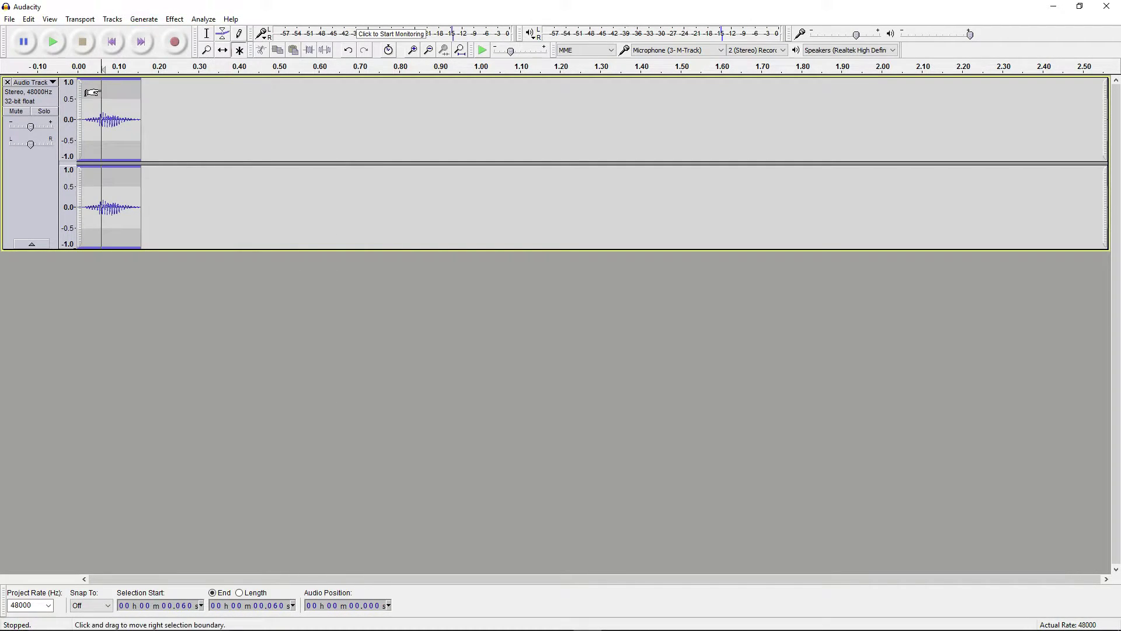
{"action": "double_click", "coordinate": [106, 94]}
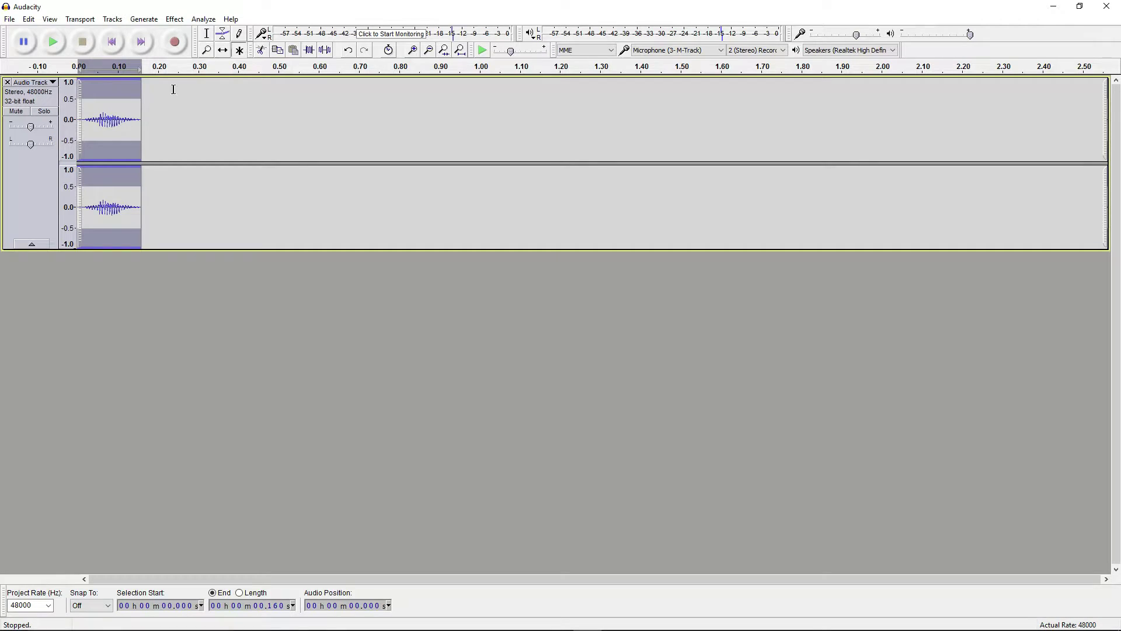
{"action": "left_click", "coordinate": [174, 19]}
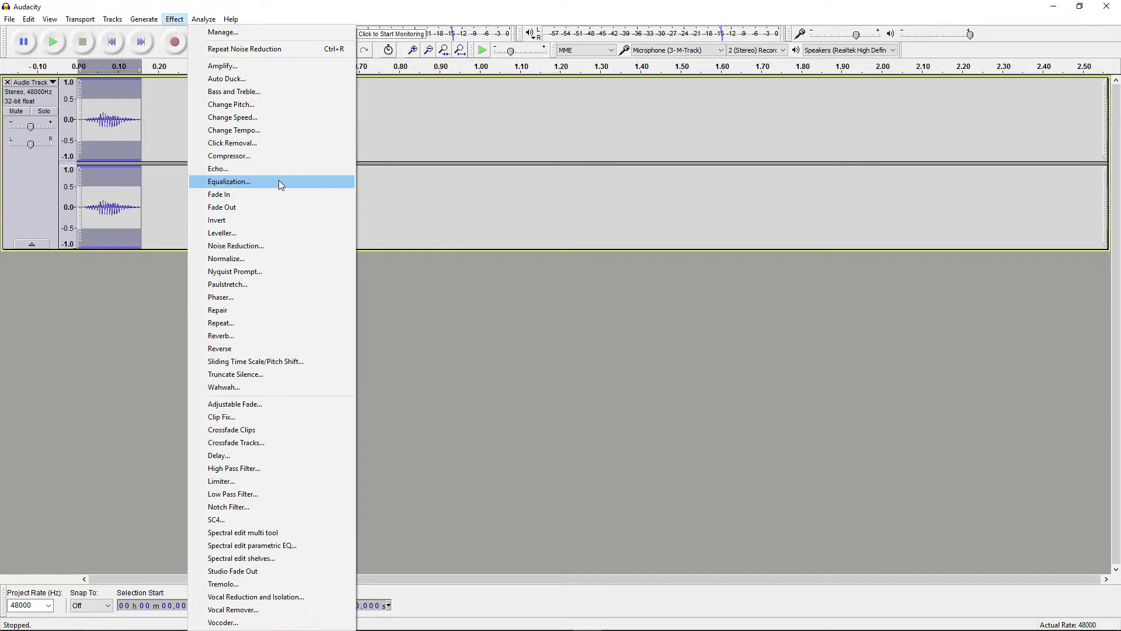
- Normalize the clip to a 0.0 dB peak with DC offset removed, then play it
{"action": "left_click", "coordinate": [273, 260]}
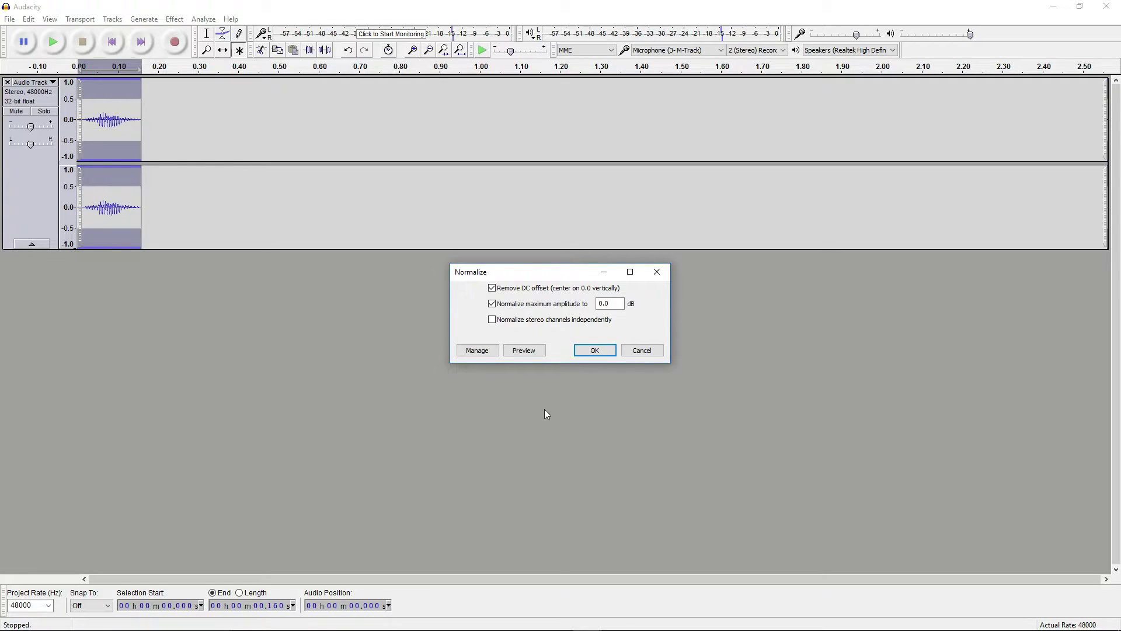
{"action": "left_click", "coordinate": [595, 351]}
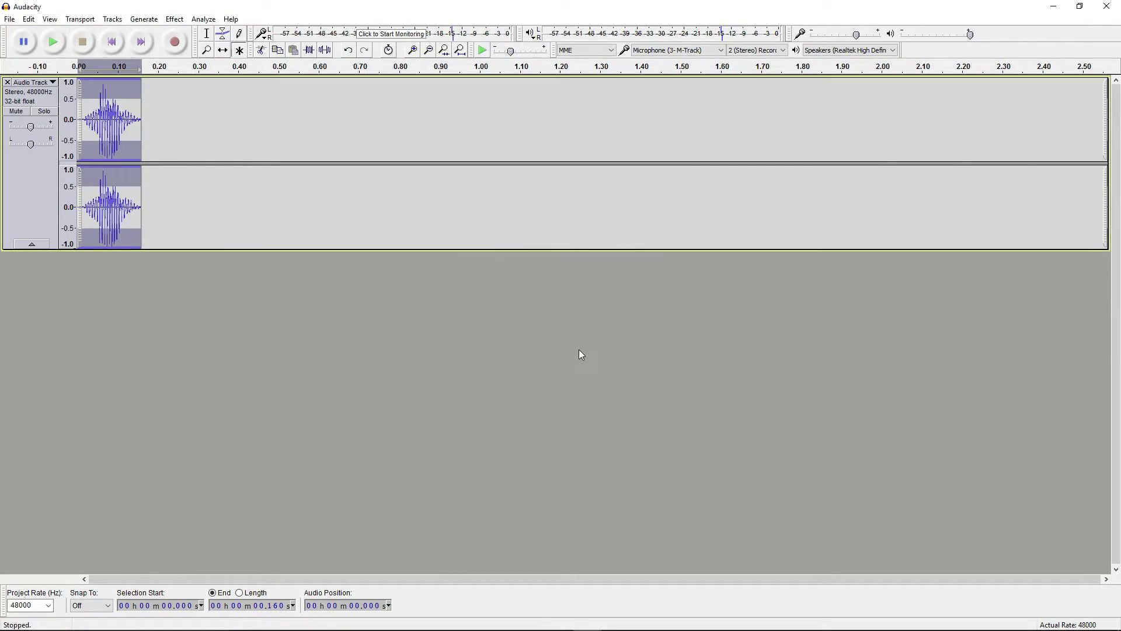
{"action": "left_click", "coordinate": [52, 42]}
{"action": "left_click", "coordinate": [174, 19]}
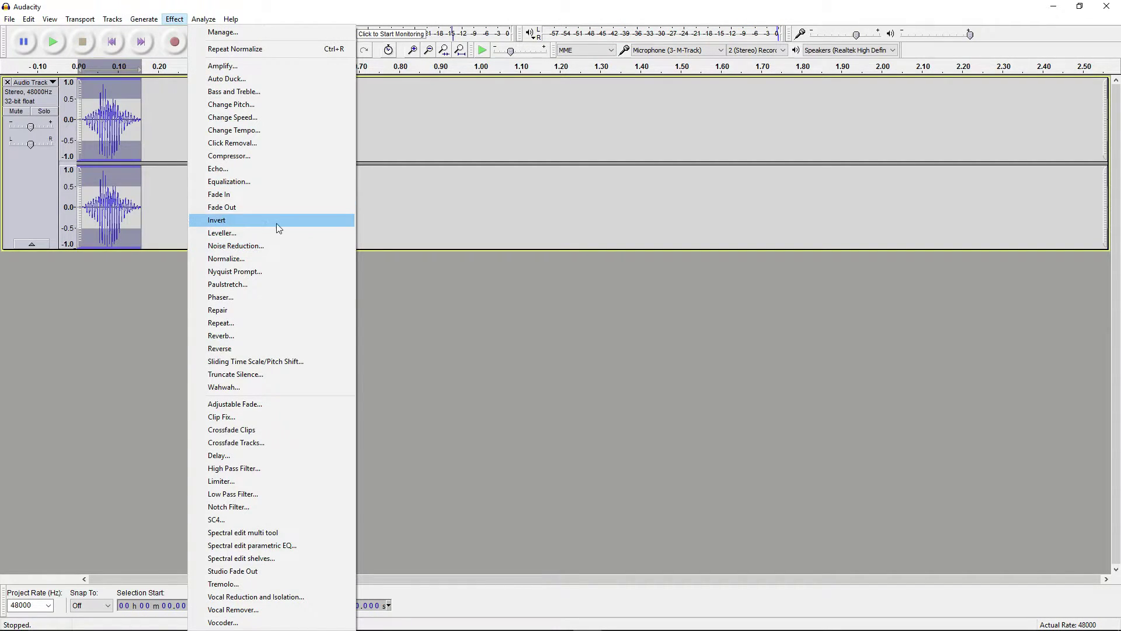
- Apply the Compressor at a -12 dB threshold and 2:1 ratio, then play the clip
{"action": "left_click", "coordinate": [255, 156]}
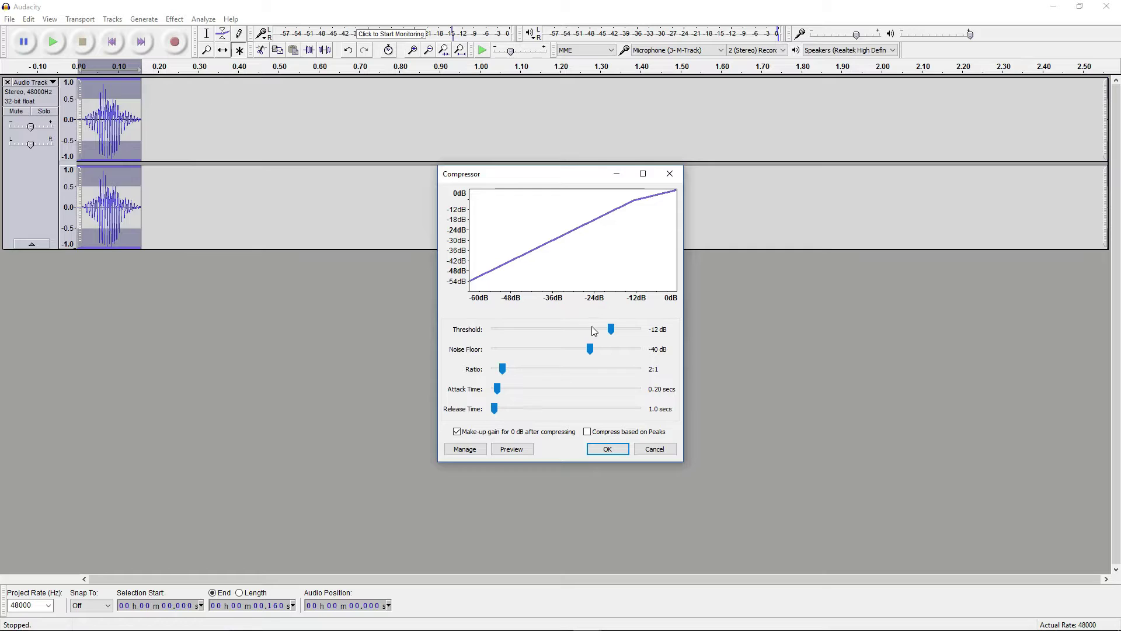
{"action": "left_click", "coordinate": [607, 449]}
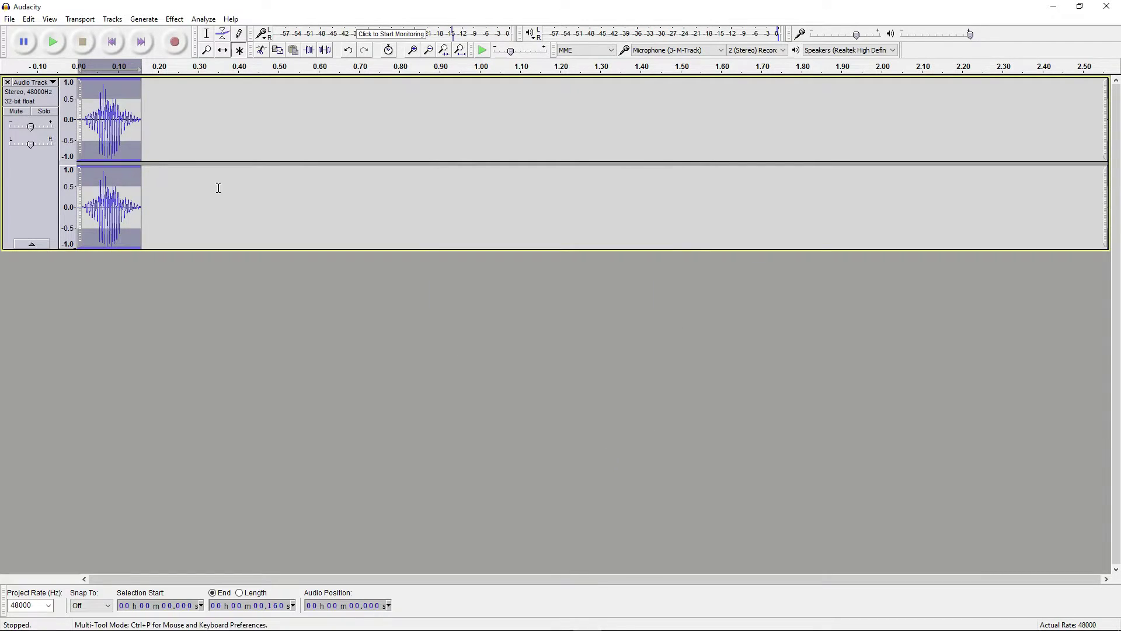
{"action": "left_click", "coordinate": [54, 43]}
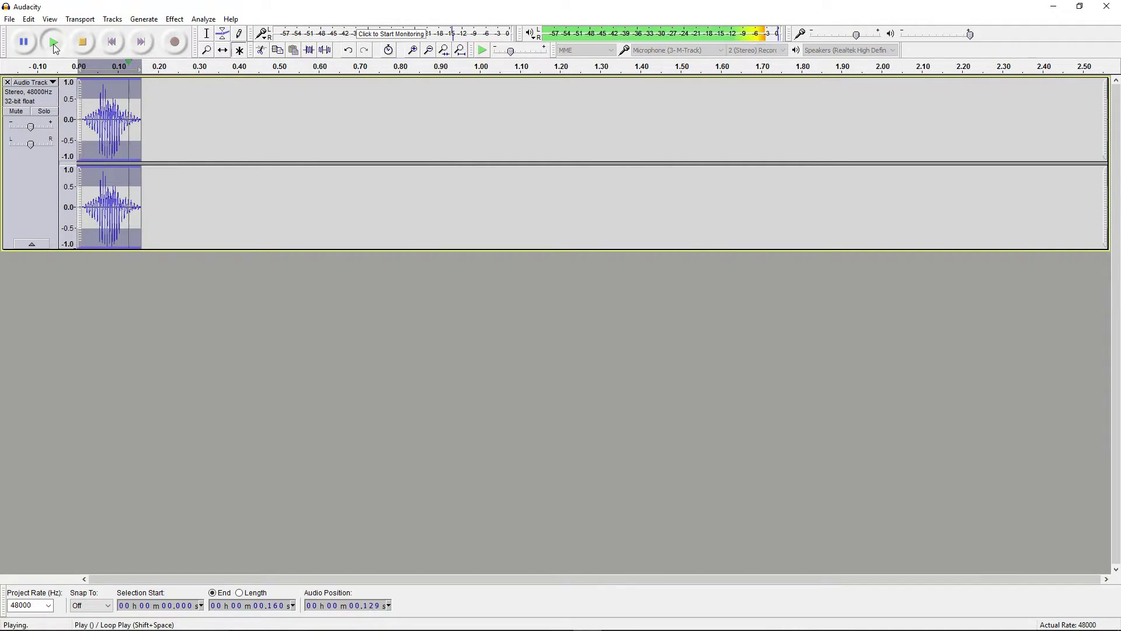
{"action": "left_click", "coordinate": [52, 42]}
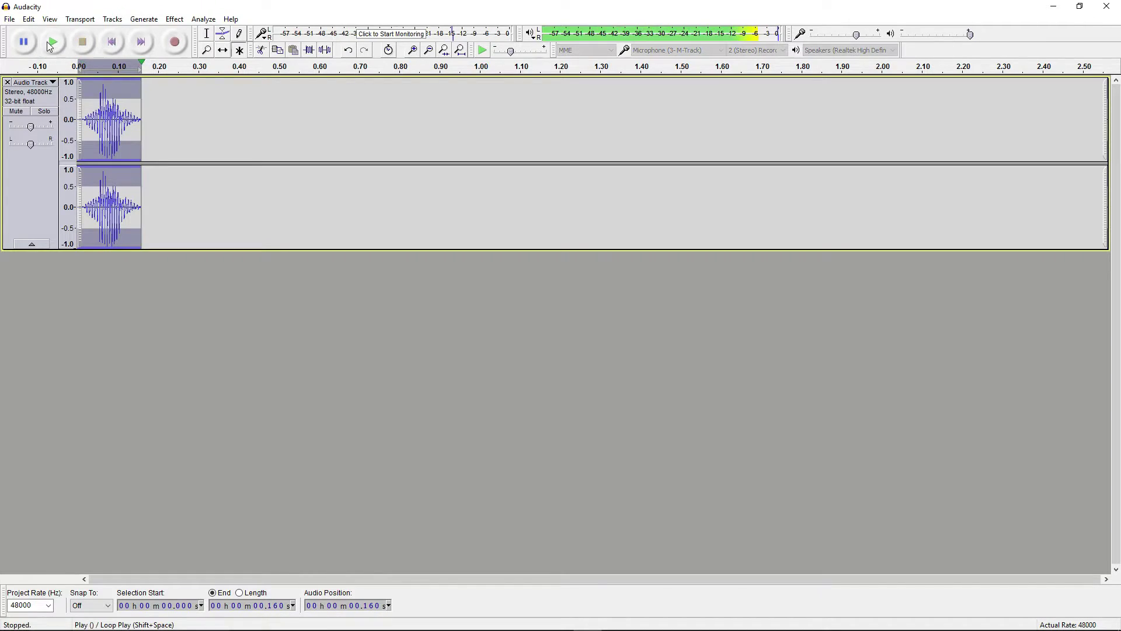
{"action": "left_click", "coordinate": [175, 19]}
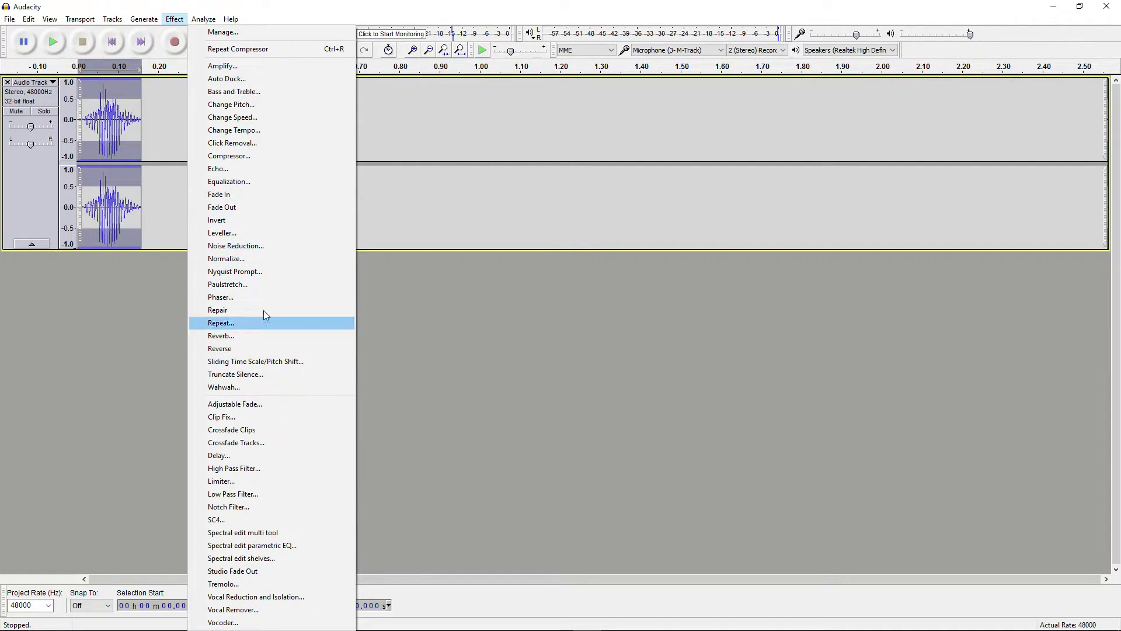
- Preview and apply Reverb with a 5% room size, then play the clip
{"action": "left_click", "coordinate": [245, 336]}
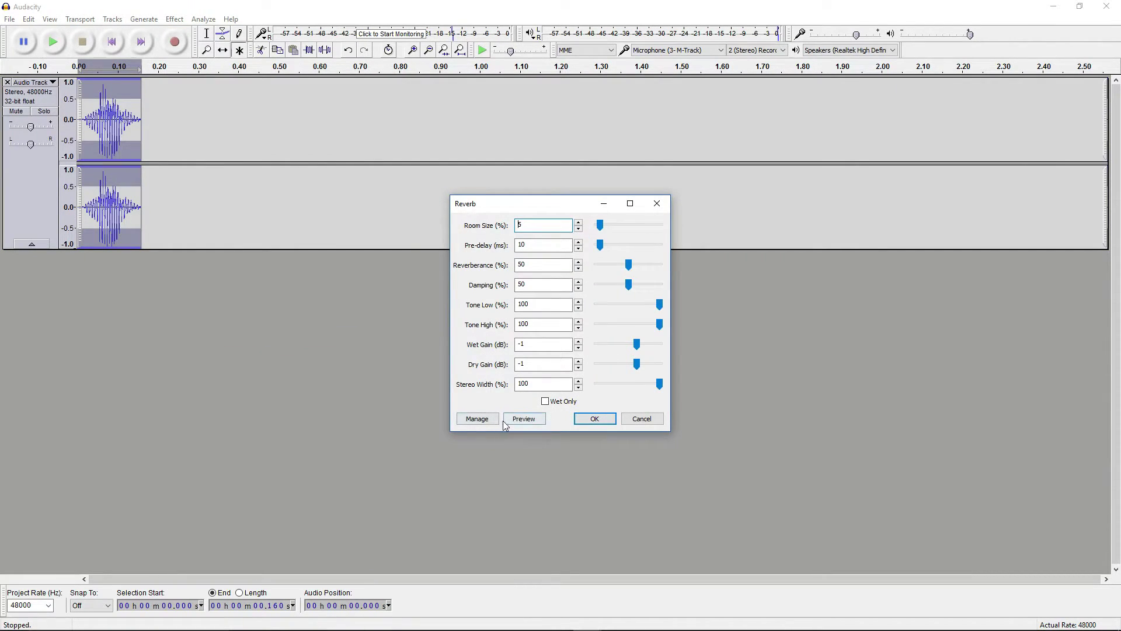
{"action": "left_click", "coordinate": [525, 419]}
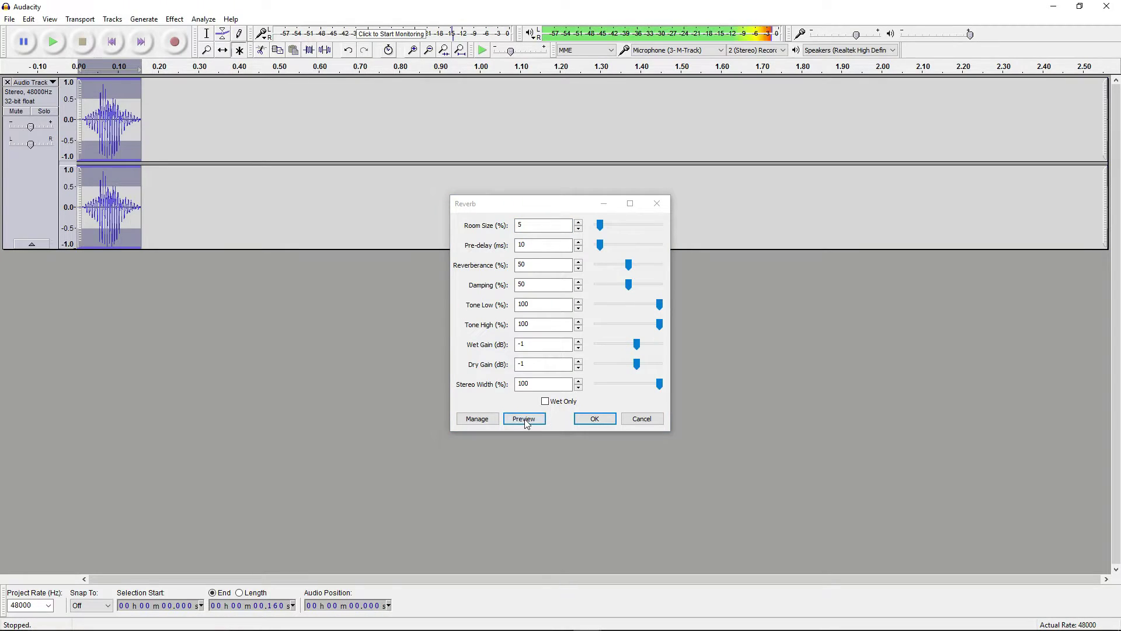
{"action": "left_click", "coordinate": [594, 419]}
{"action": "key", "text": "shift+space"}
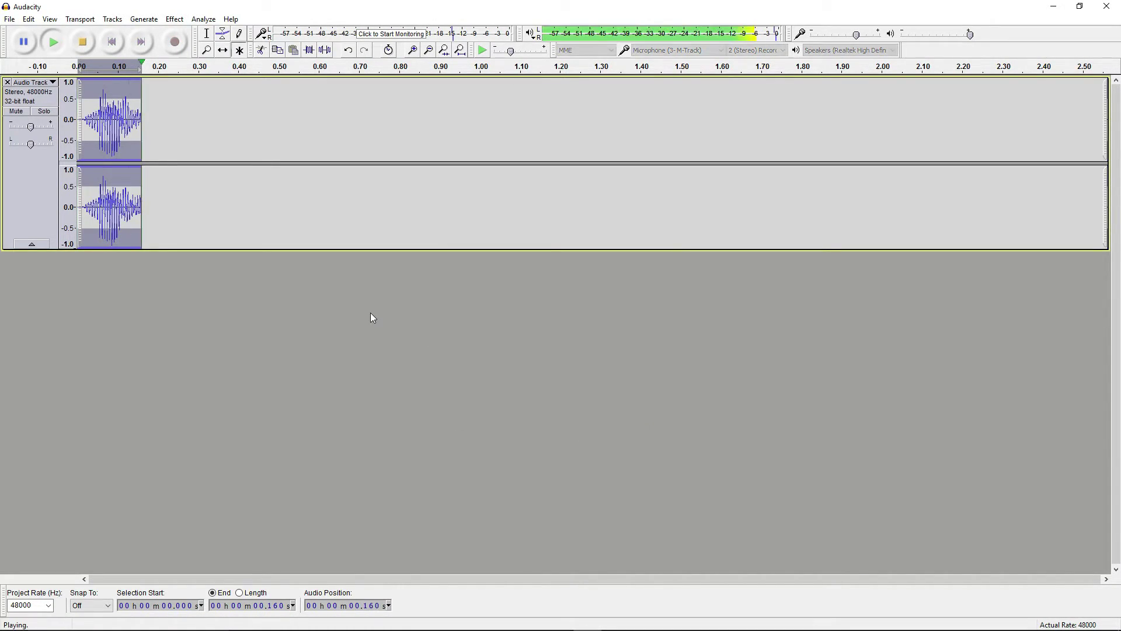
{"action": "key", "text": "space"}
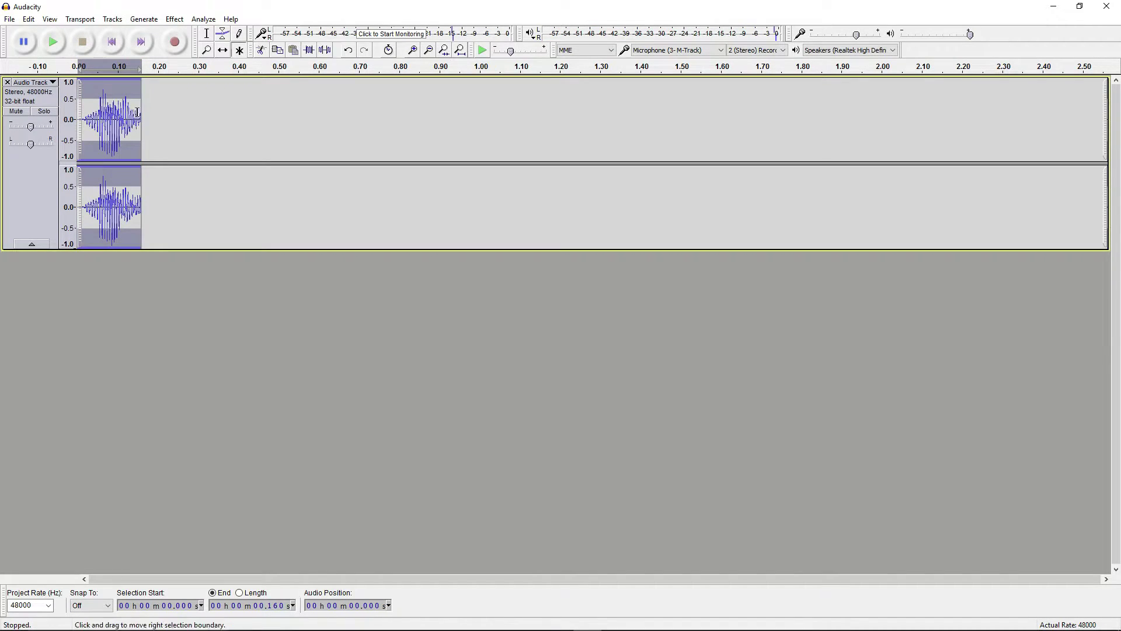
- Fade out the clip's final stretch from 0.125 s to 0.160 s
{"action": "left_click", "coordinate": [183, 111]}
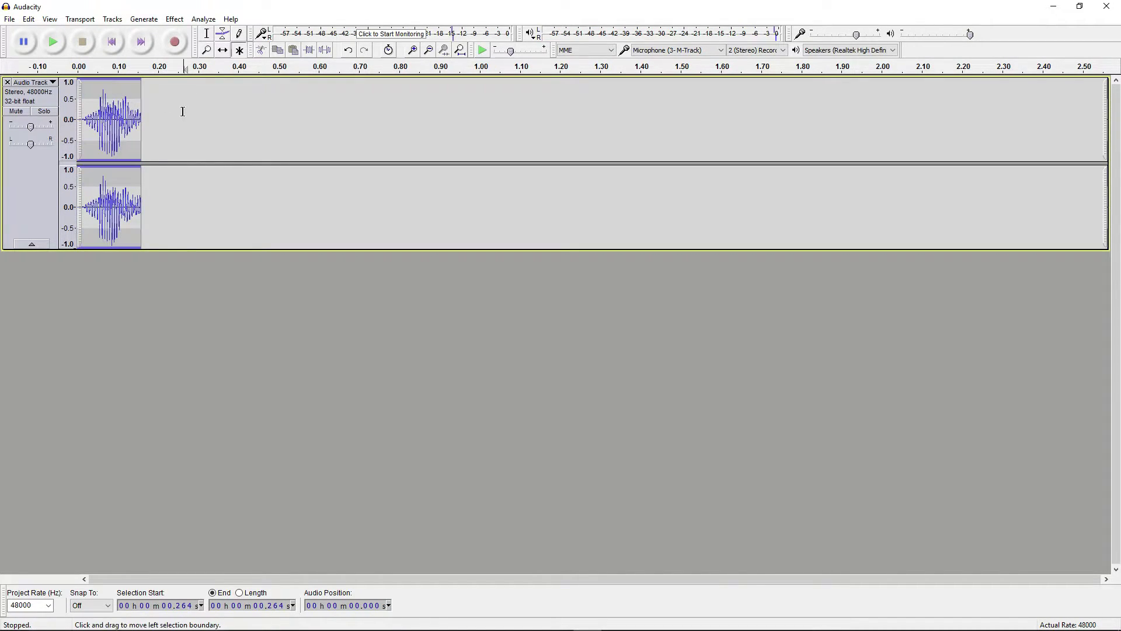
{"action": "left_click_drag", "start_coordinate": [126, 89], "coordinate": [141, 96]}
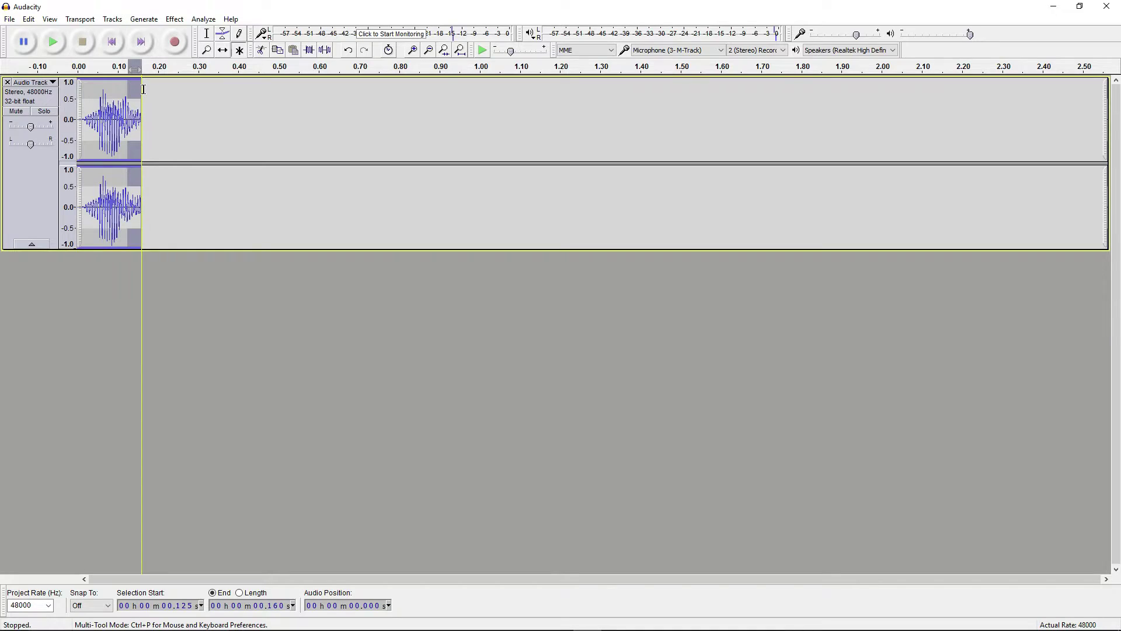
{"action": "left_click", "coordinate": [175, 19]}
{"action": "left_click", "coordinate": [255, 207]}
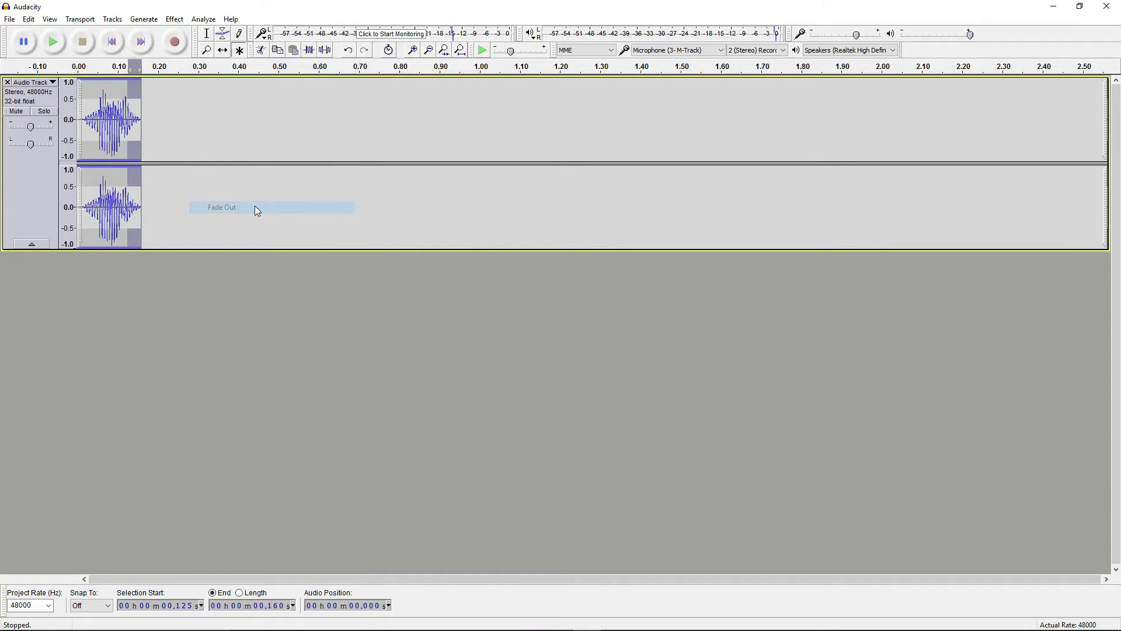
- Play the finished clip from the start to check the result
{"action": "left_click", "coordinate": [185, 115]}
{"action": "left_click", "coordinate": [112, 42]}
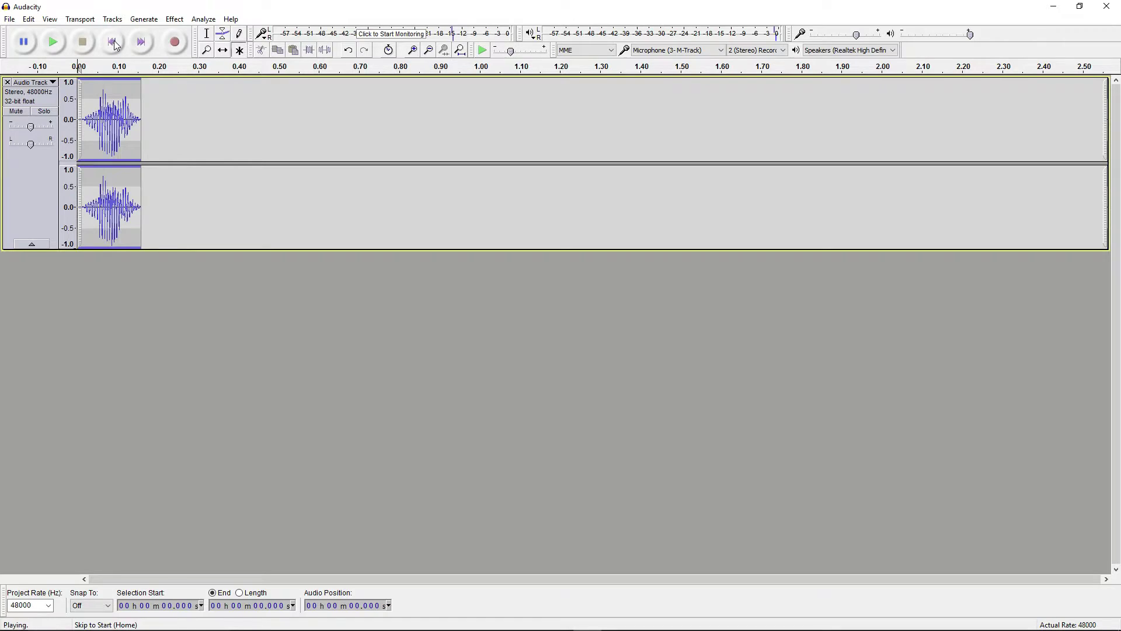
{"action": "key", "text": "space"}
{"action": "key", "text": "space"}
{"action": "key", "text": "space"}
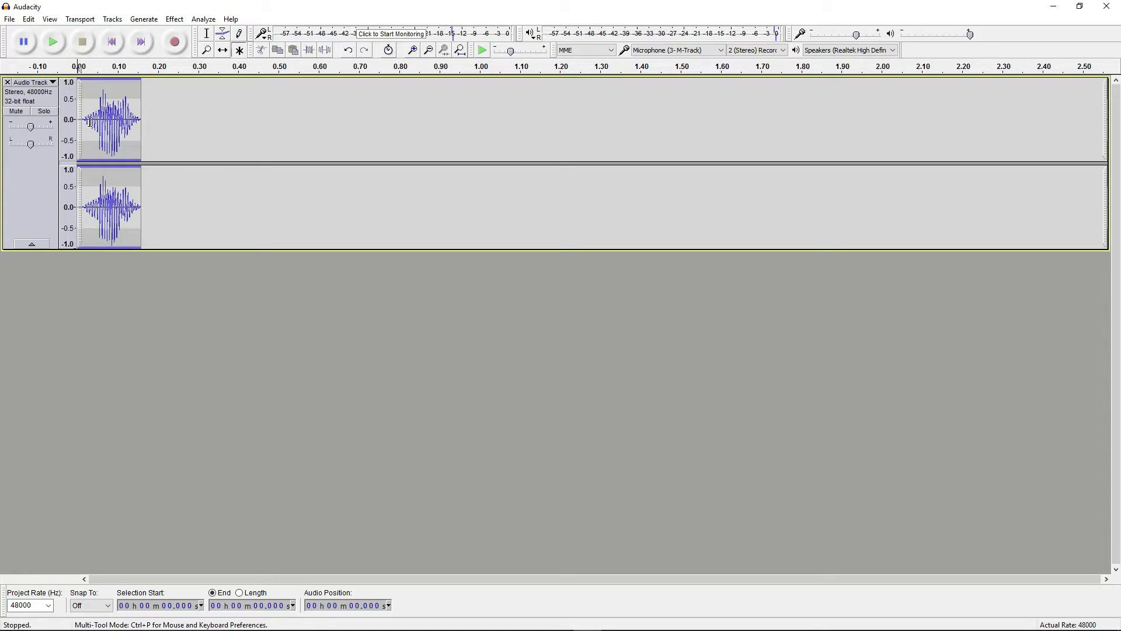
{"action": "left_click_drag", "start_coordinate": [91, 119], "coordinate": [78, 120]}
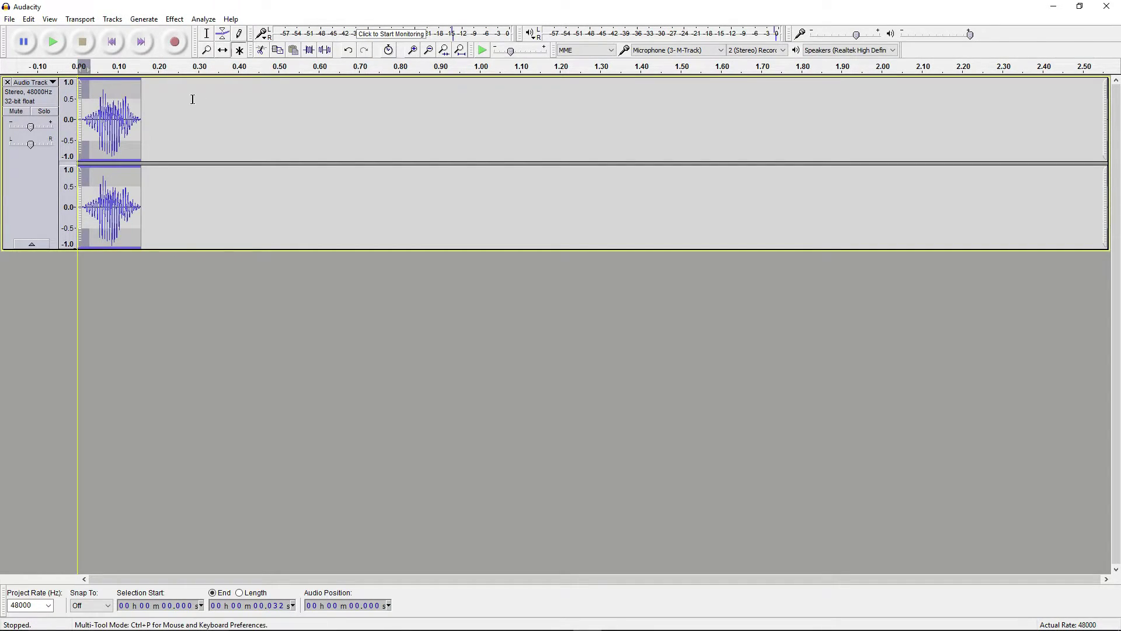
{"action": "left_click", "coordinate": [221, 106]}
{"action": "left_click", "coordinate": [9, 19]}
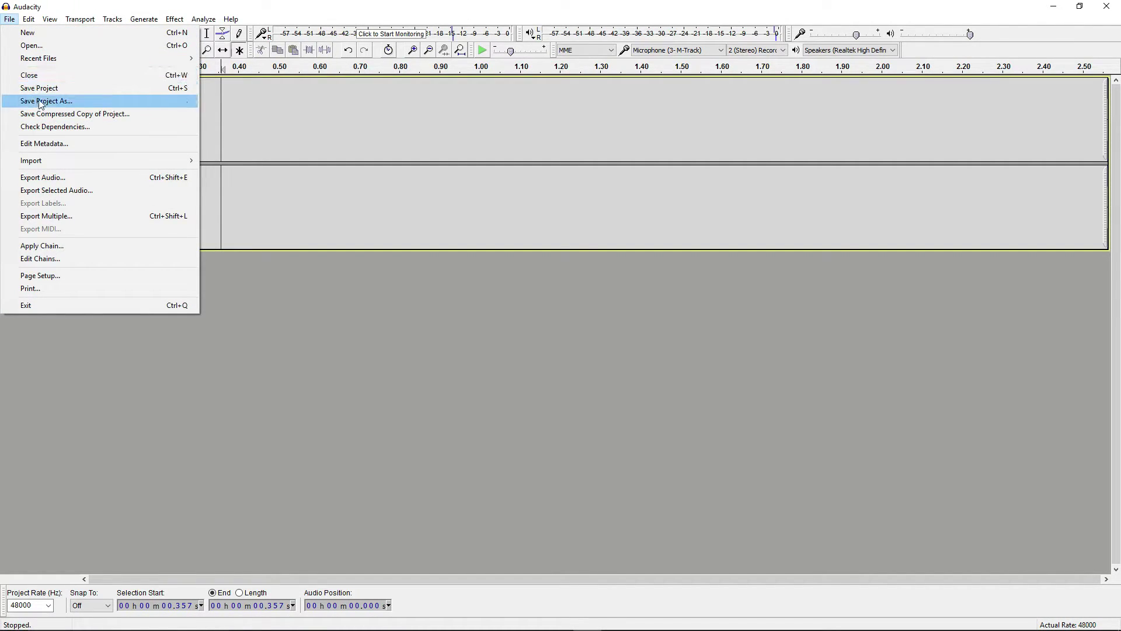
- Export 'whoop' as a 32-bit float WAV to Sound Effects, with track title 'Whoop'
{"action": "left_click", "coordinate": [76, 178]}
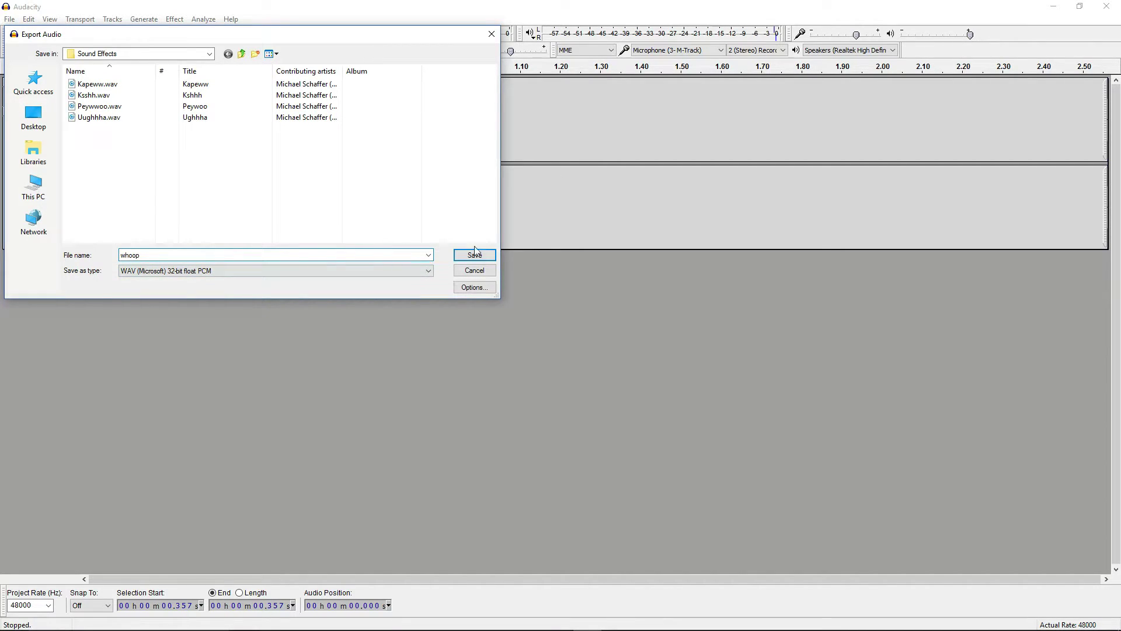
{"action": "left_click", "coordinate": [210, 54]}
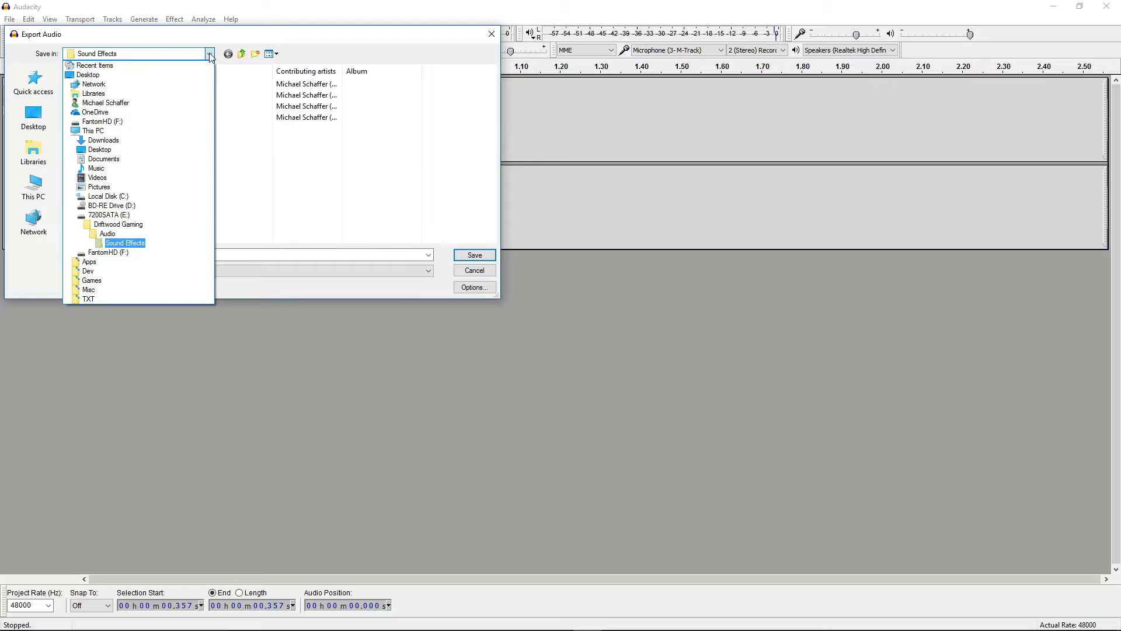
{"action": "left_click", "coordinate": [209, 53]}
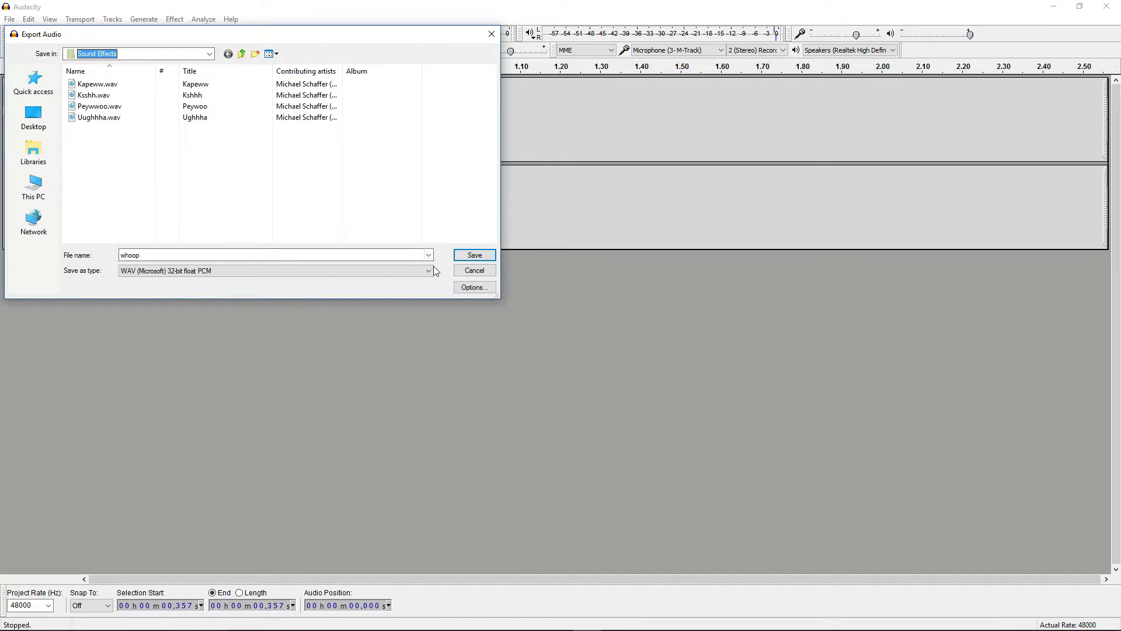
{"action": "left_click", "coordinate": [475, 255]}
{"action": "left_click", "coordinate": [510, 289]}
{"action": "type", "text": "Whoop"}
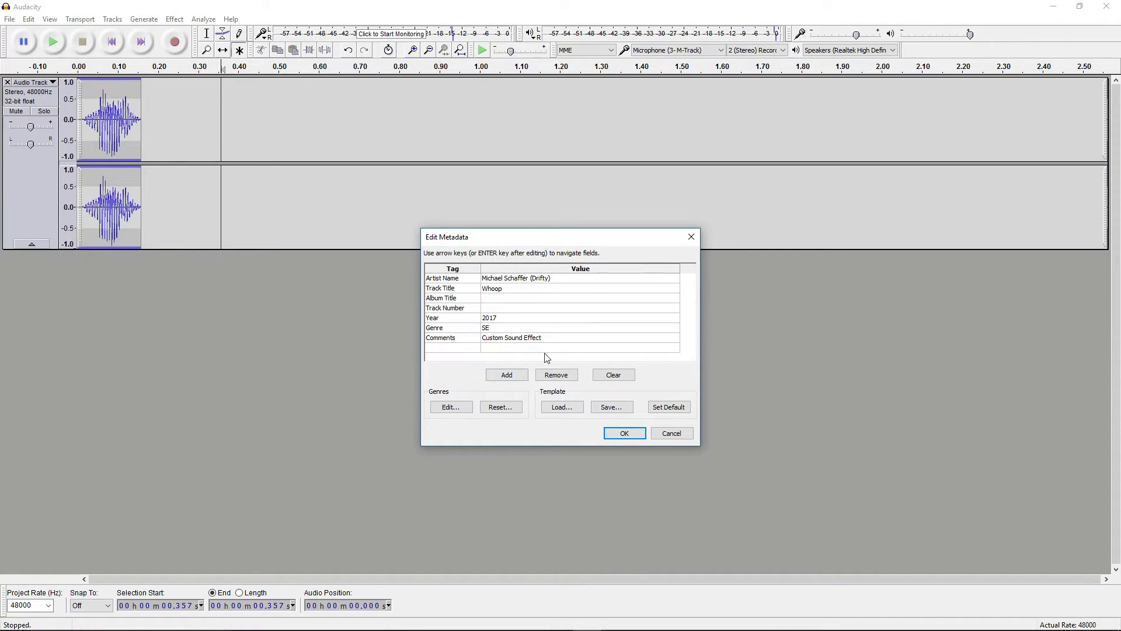
{"action": "left_click", "coordinate": [625, 433]}
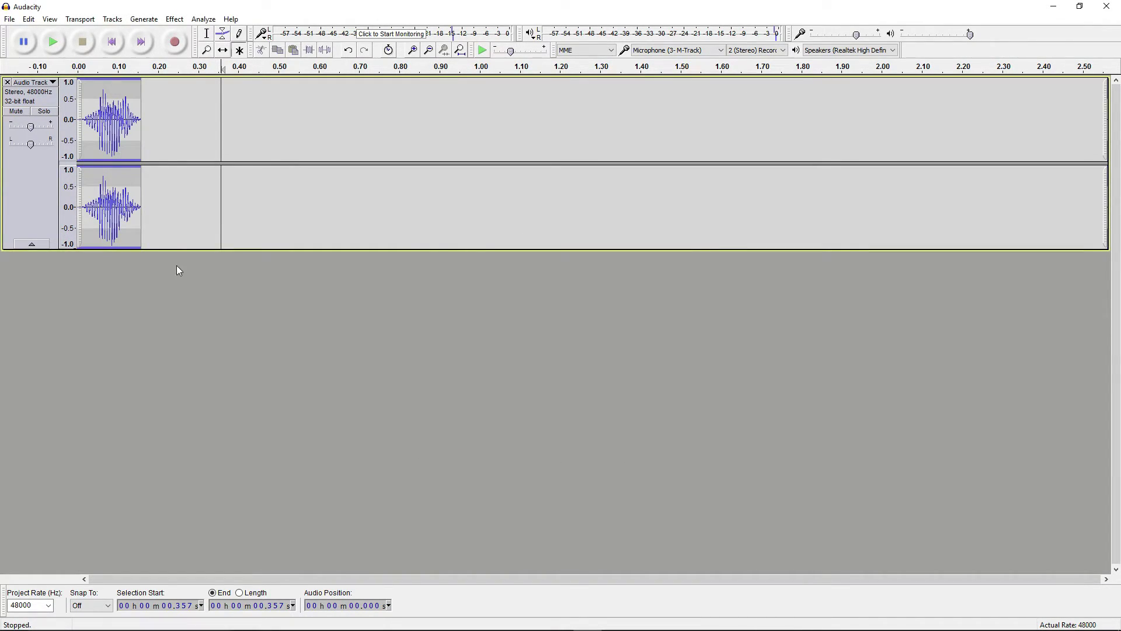